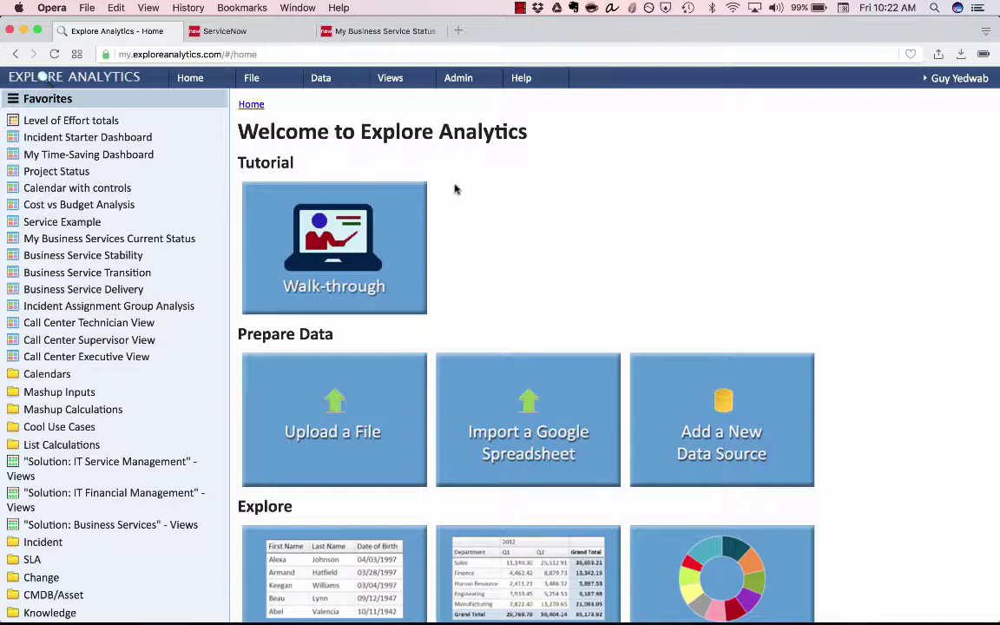
Step: Create a new pivot view 'My Timecard Report' from the ServiceNow Time Card table via File > New view
{"action": "left_click", "coordinate": [251, 78]}
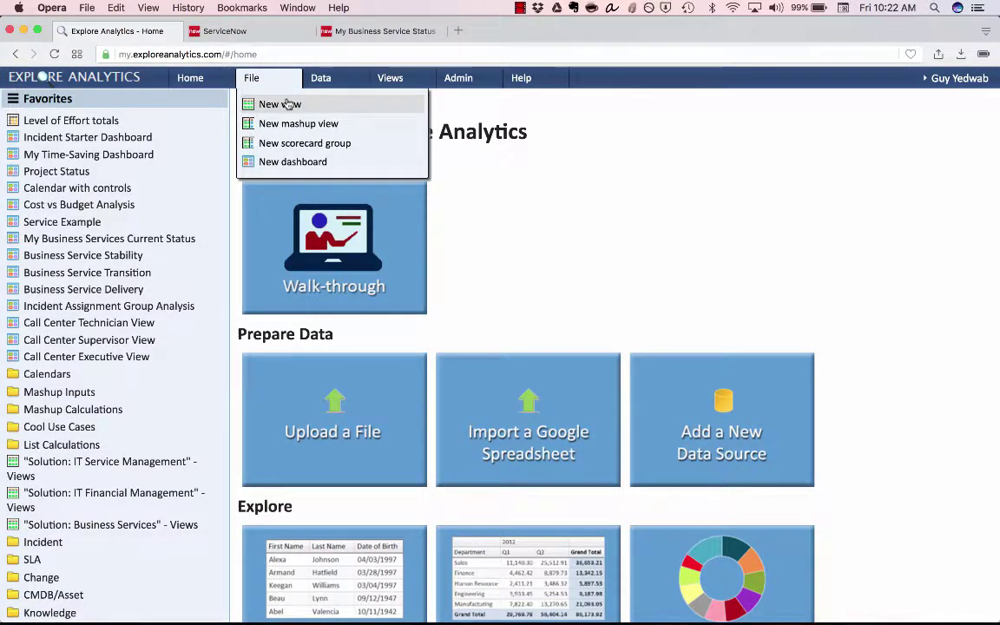
{"action": "left_click", "coordinate": [289, 104]}
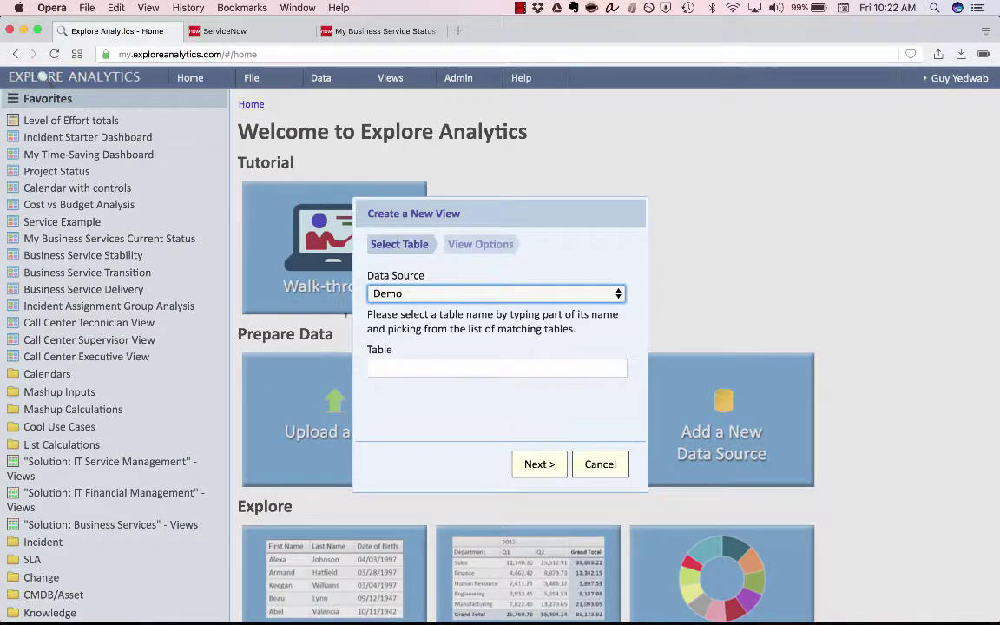
{"action": "left_click", "coordinate": [431, 295]}
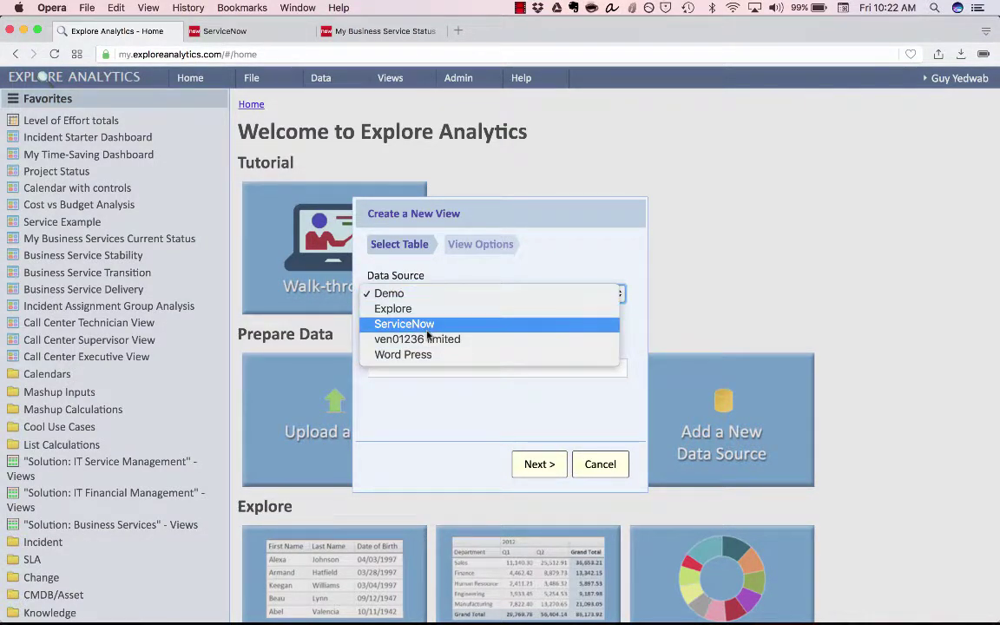
{"action": "left_click", "coordinate": [426, 330]}
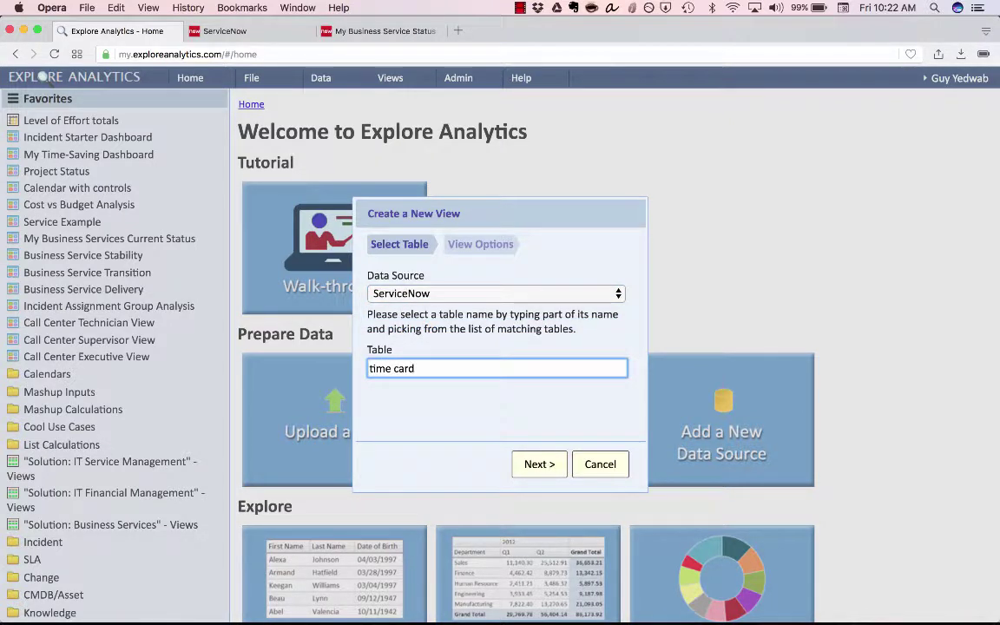
{"action": "type", "text": "time card"}
{"action": "left_click", "coordinate": [426, 388]}
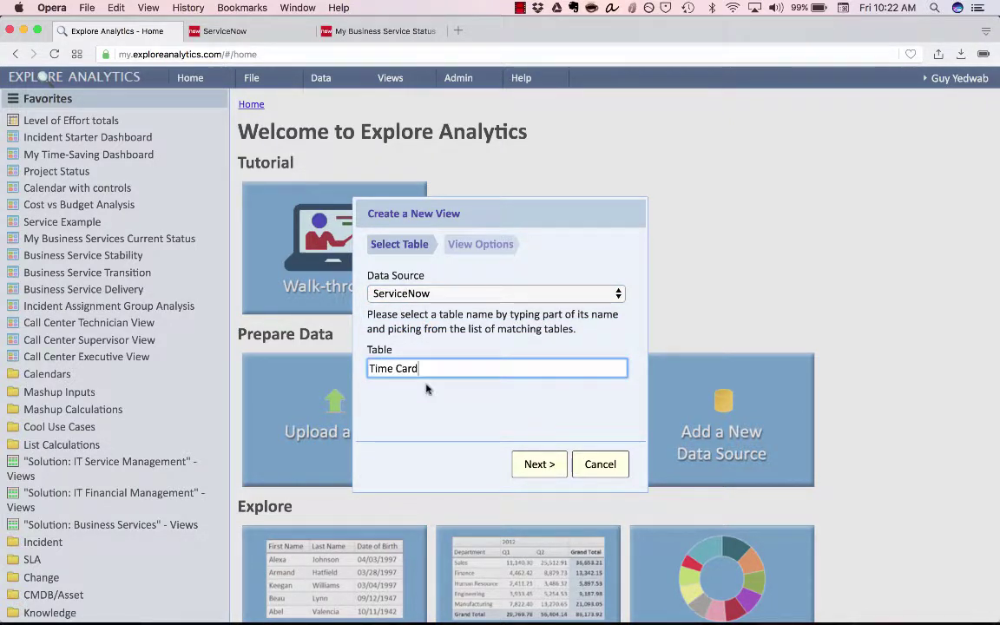
{"action": "left_click", "coordinate": [539, 460]}
{"action": "left_click", "coordinate": [434, 349]}
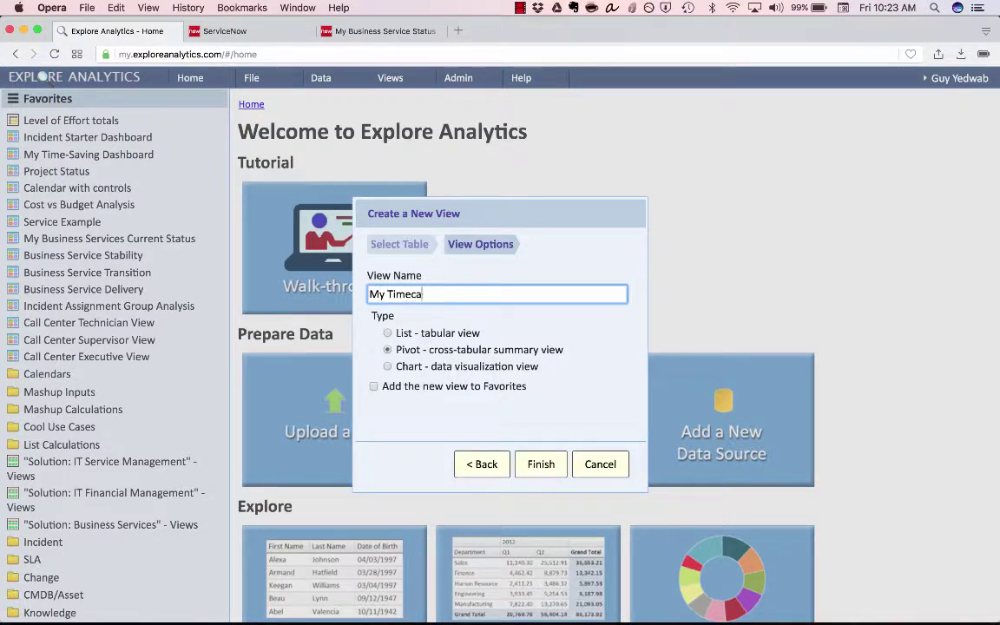
{"action": "key", "text": "Return"}
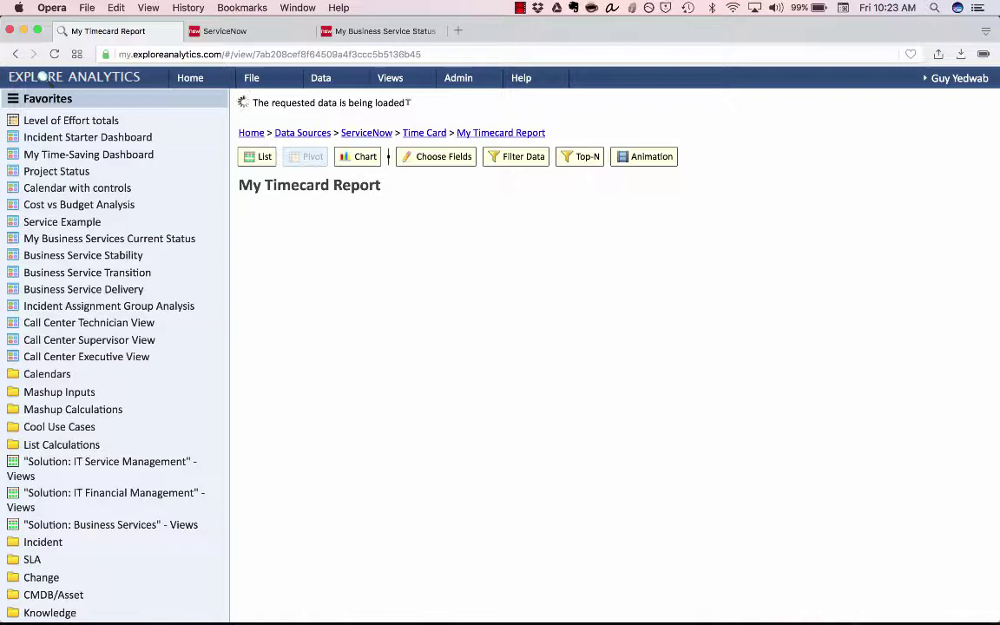
Step: Drag User into Row Labels and select the Count value for removal
{"action": "left_click_drag", "start_coordinate": [405, 103], "coordinate": [340, 103]}
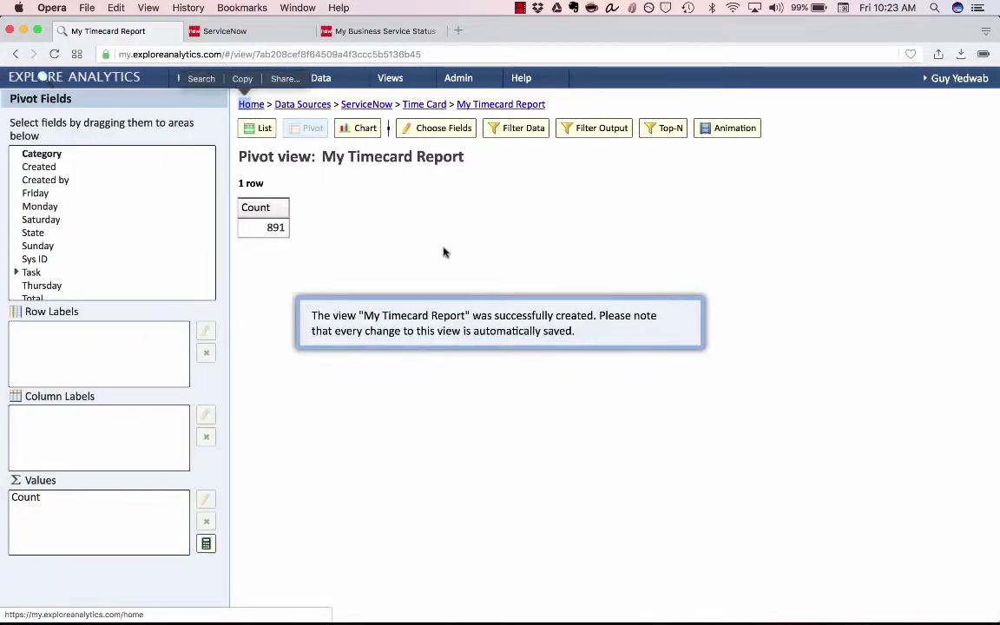
{"action": "left_click", "coordinate": [688, 316]}
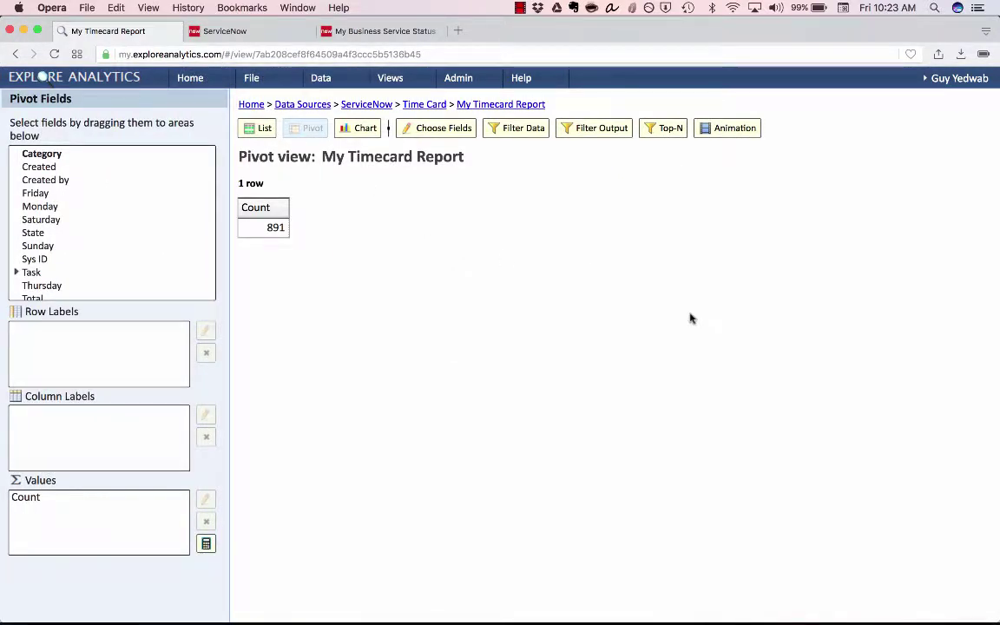
{"action": "scroll", "coordinate": [138, 217], "scroll_direction": "down", "scroll_amount": 5}
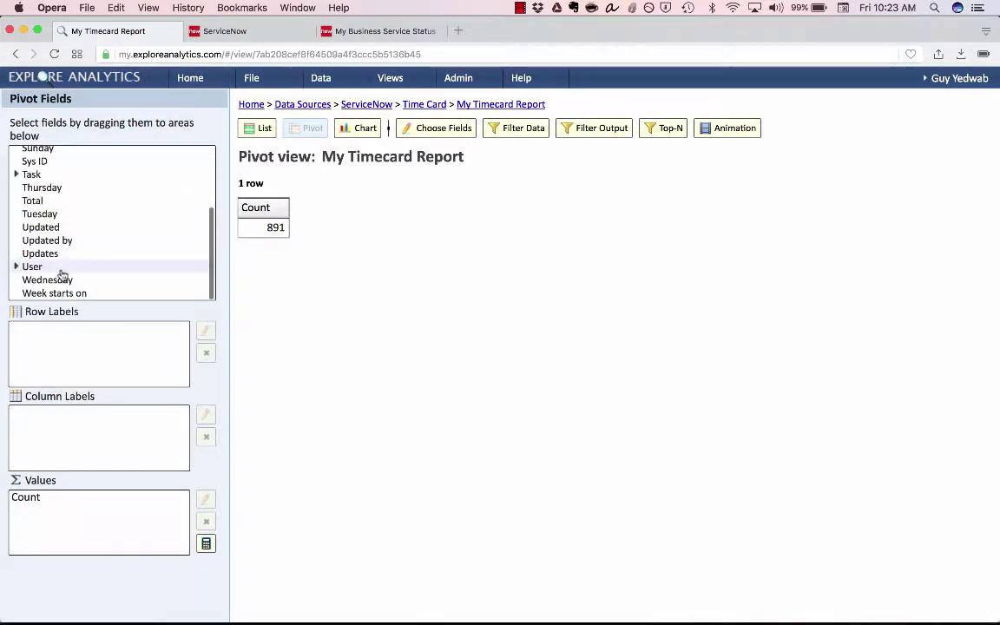
{"action": "left_click_drag", "start_coordinate": [61, 274], "coordinate": [58, 341]}
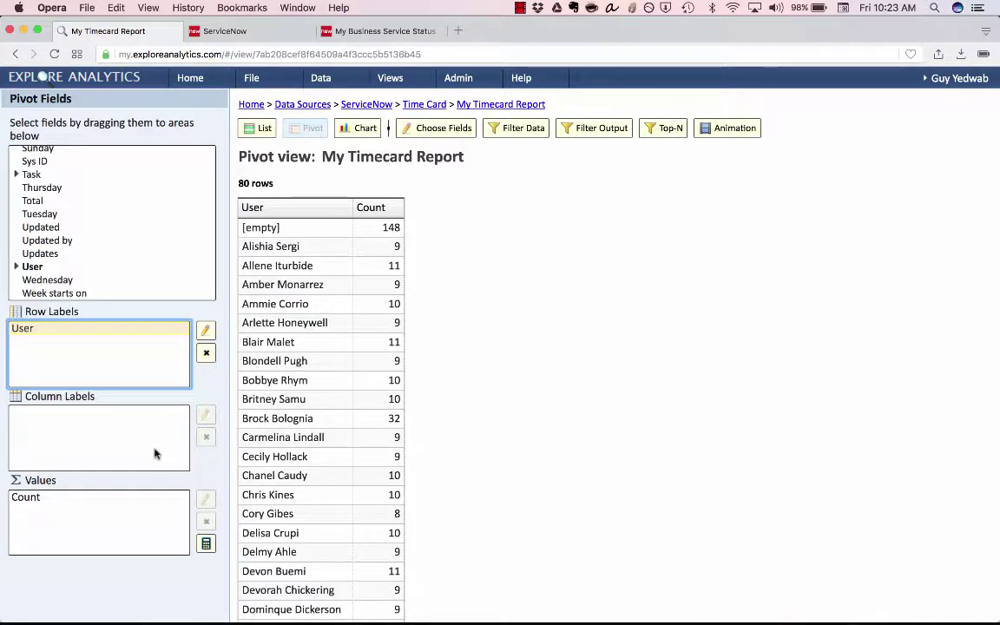
{"action": "left_click", "coordinate": [136, 496]}
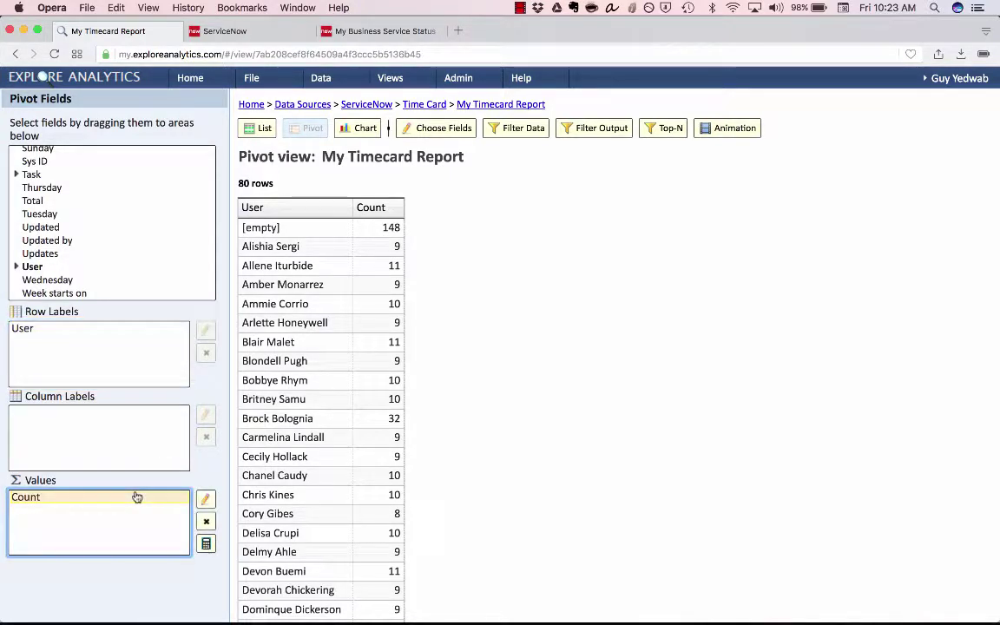
Step: Remove Count and add summed Monday and Tuesday hours, labelled 'Monday' and 'Tuesday'
{"action": "left_click", "coordinate": [205, 523]}
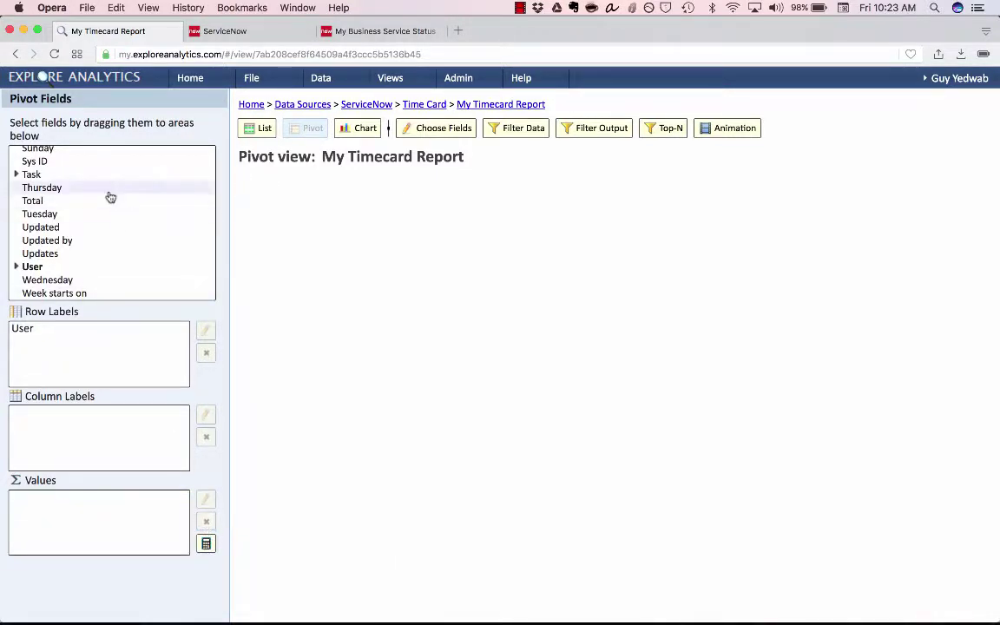
{"action": "left_click_drag", "start_coordinate": [93, 206], "coordinate": [37, 523]}
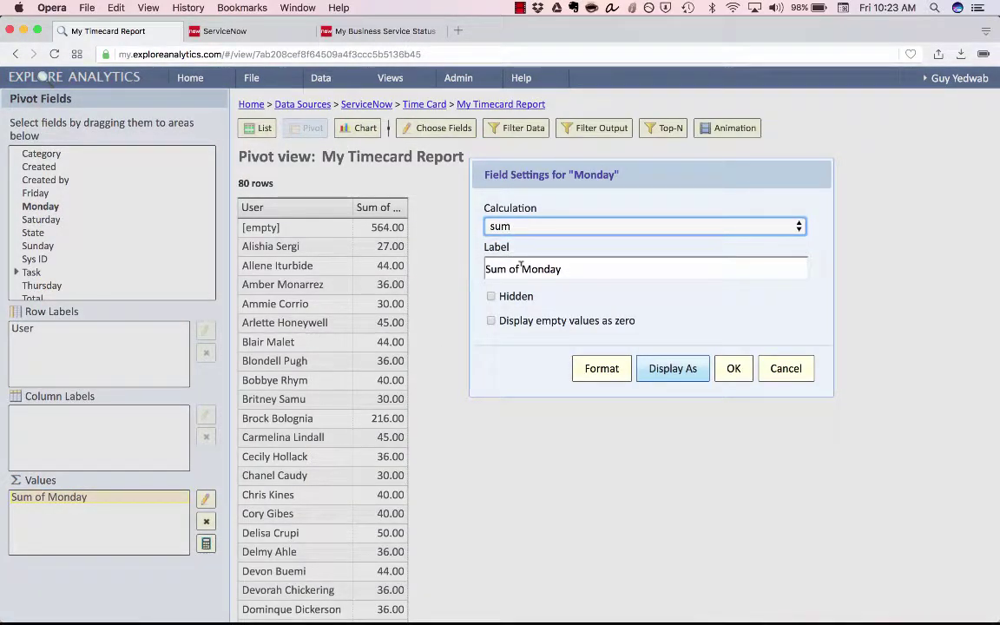
{"action": "left_click_drag", "start_coordinate": [522, 269], "coordinate": [485, 269]}
{"action": "key", "text": "BackSpace"}
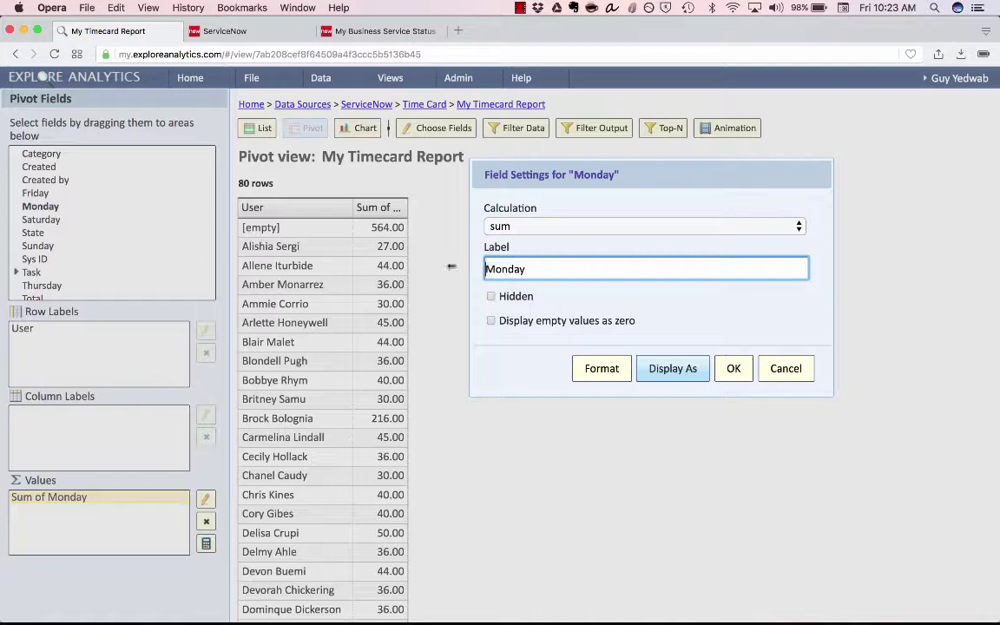
{"action": "left_click", "coordinate": [744, 370]}
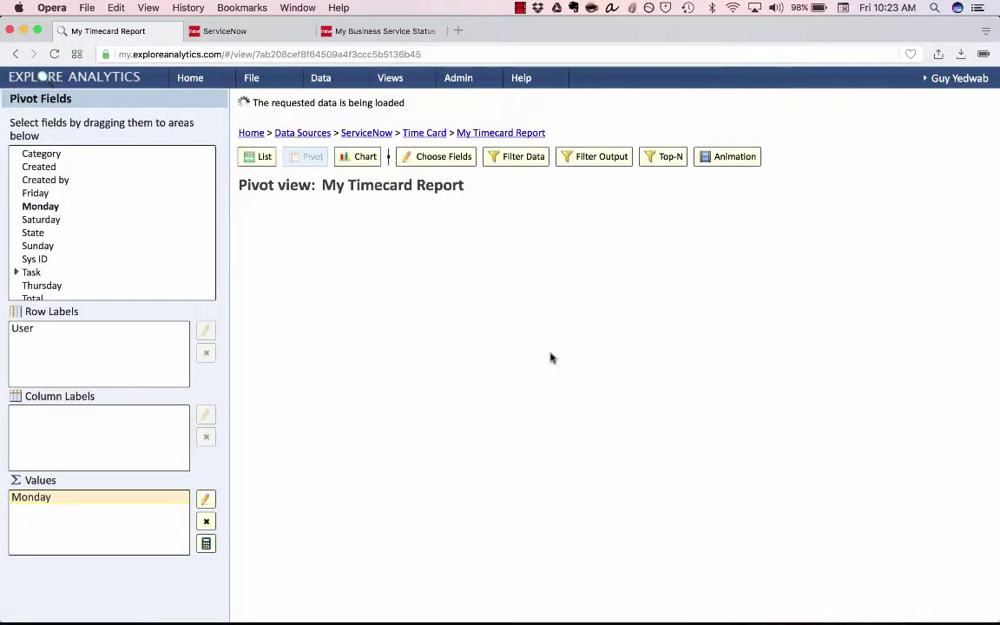
{"action": "scroll", "coordinate": [103, 230], "scroll_direction": "down", "scroll_amount": 5}
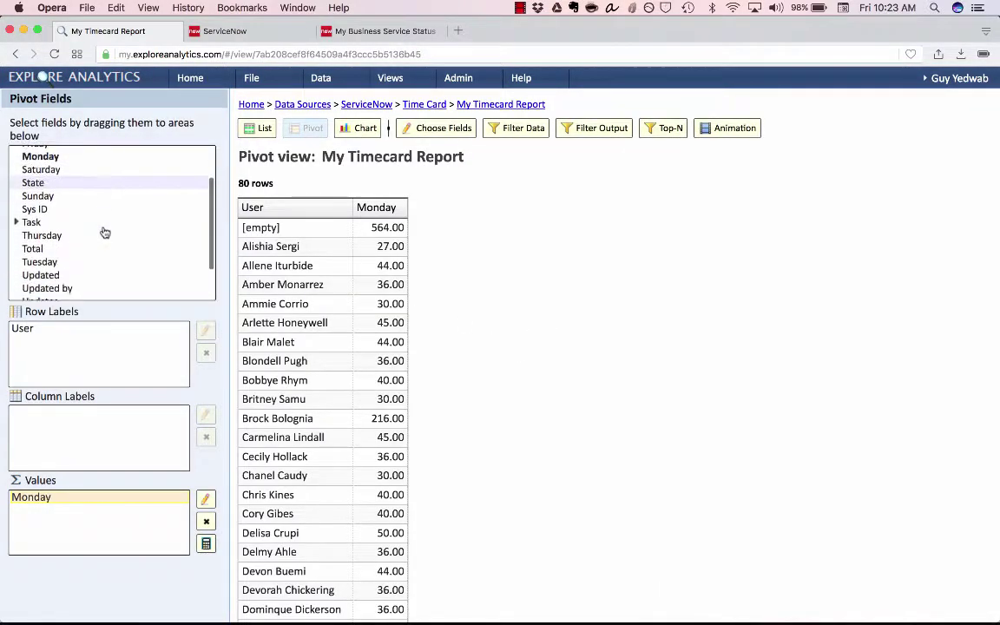
{"action": "left_click_drag", "start_coordinate": [69, 225], "coordinate": [56, 521]}
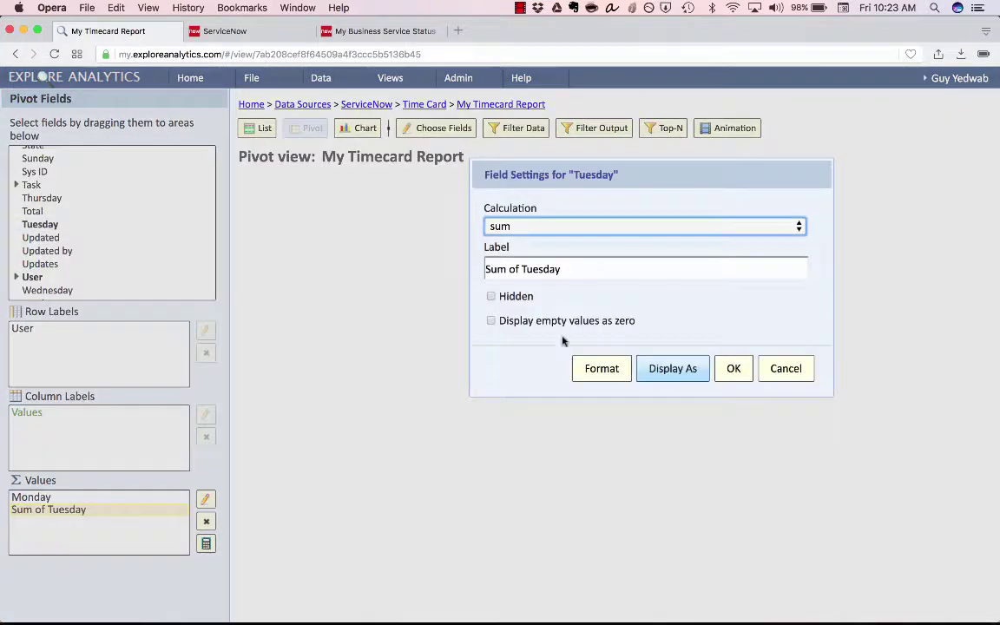
{"action": "double_click", "coordinate": [524, 269]}
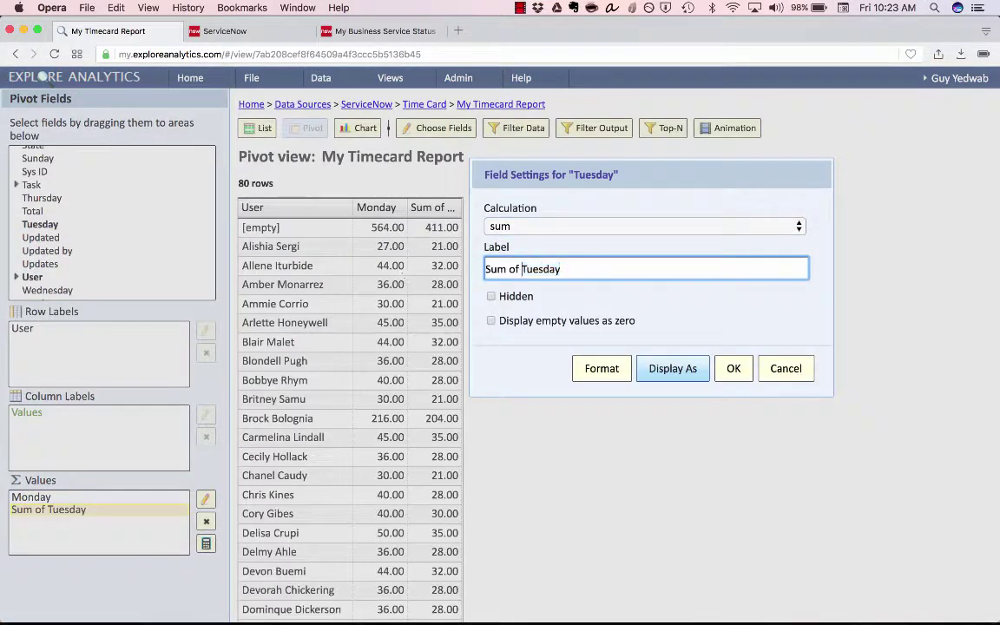
{"action": "left_click_drag", "start_coordinate": [521, 269], "coordinate": [485, 269]}
{"action": "key", "text": "BackSpace"}
{"action": "left_click", "coordinate": [733, 368]}
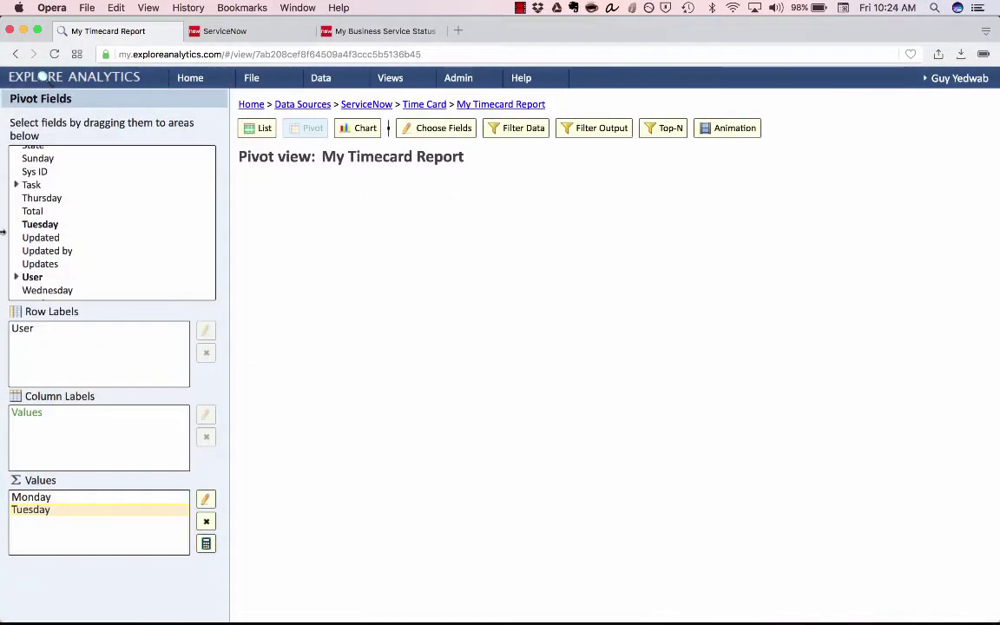
Step: Add Wednesday, Thursday and Friday hour sums labelled by day name, and auto-fit the Wednesday column
{"action": "left_click_drag", "start_coordinate": [47, 282], "coordinate": [35, 524]}
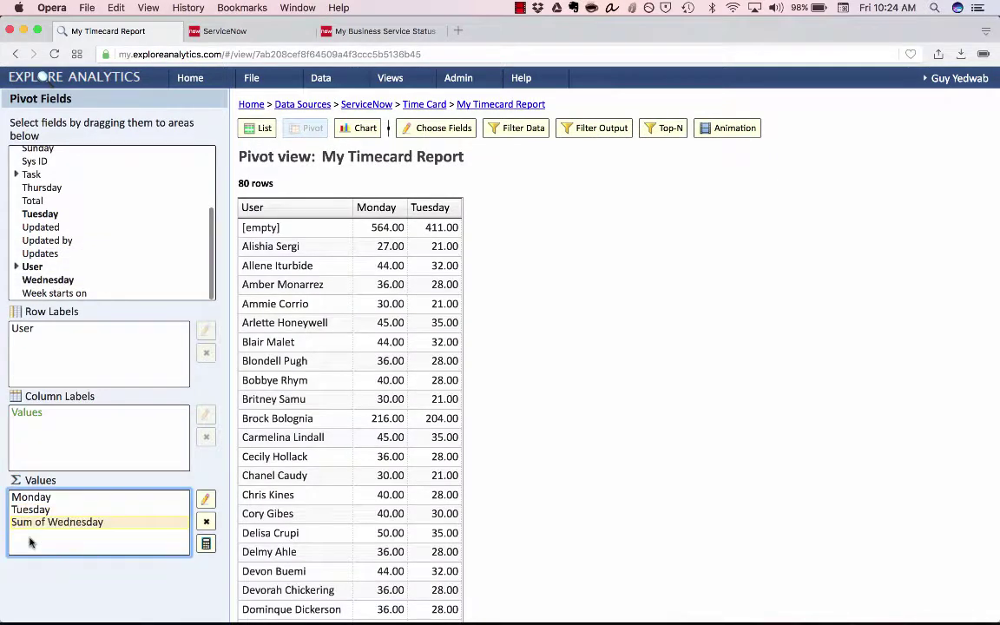
{"action": "left_click_drag", "start_coordinate": [519, 269], "coordinate": [485, 269]}
{"action": "key", "text": "BackSpace"}
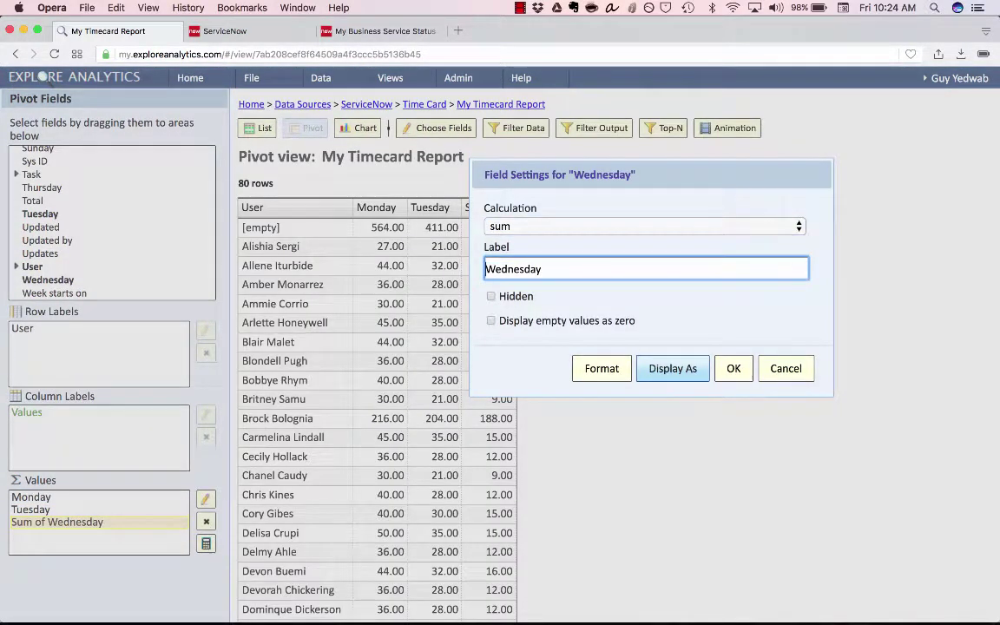
{"action": "left_click", "coordinate": [742, 370]}
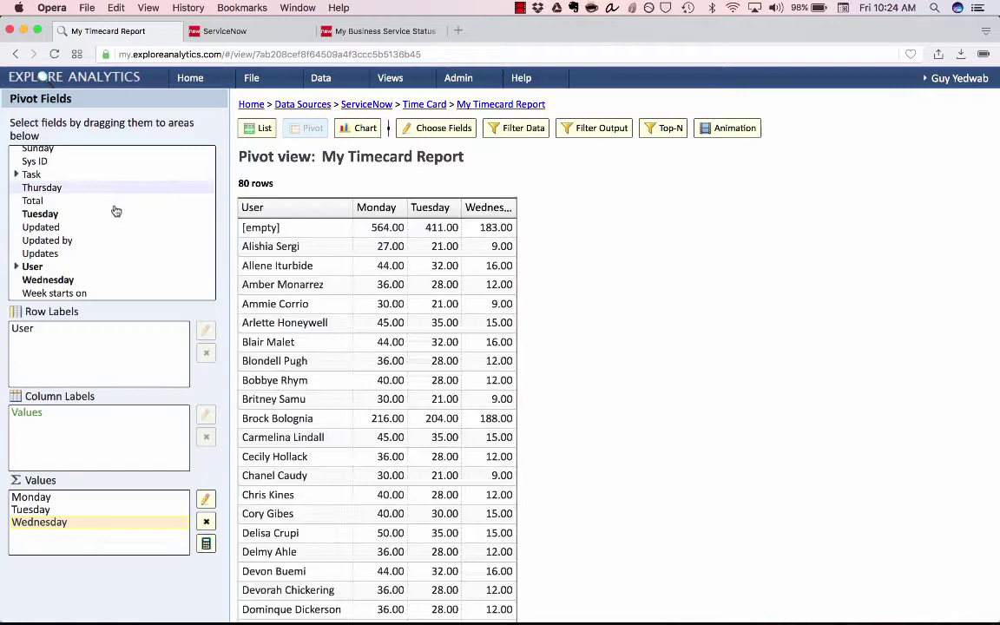
{"action": "left_click_drag", "start_coordinate": [60, 188], "coordinate": [78, 547]}
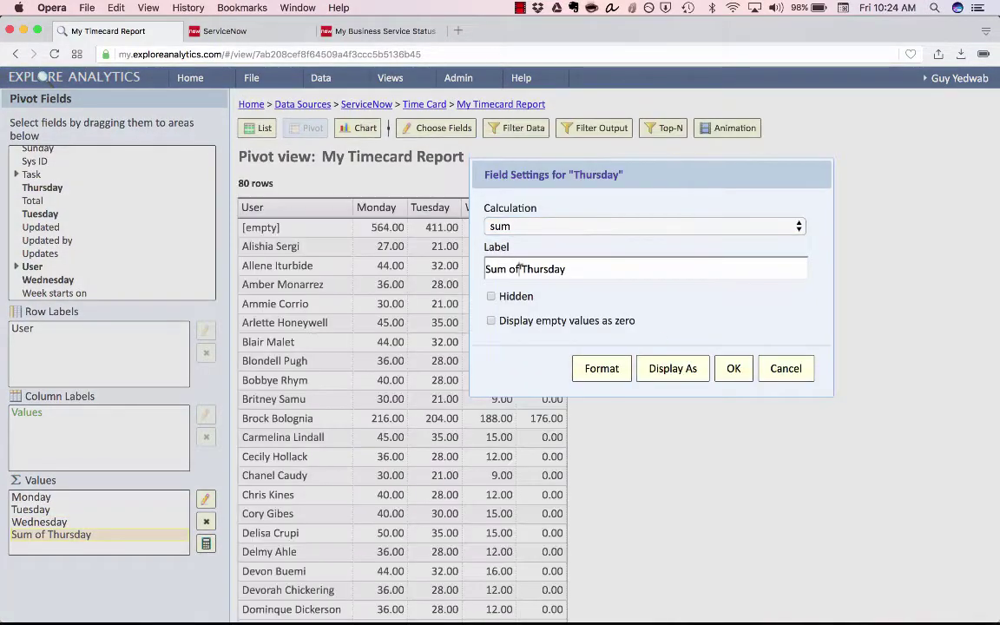
{"action": "key", "text": "BackSpace"}
{"action": "key", "text": "BackSpace"}
{"action": "key", "text": "BackSpace"}
{"action": "key", "text": "BackSpace"}
{"action": "key", "text": "BackSpace"}
{"action": "key", "text": "BackSpace"}
{"action": "key", "text": "BackSpace"}
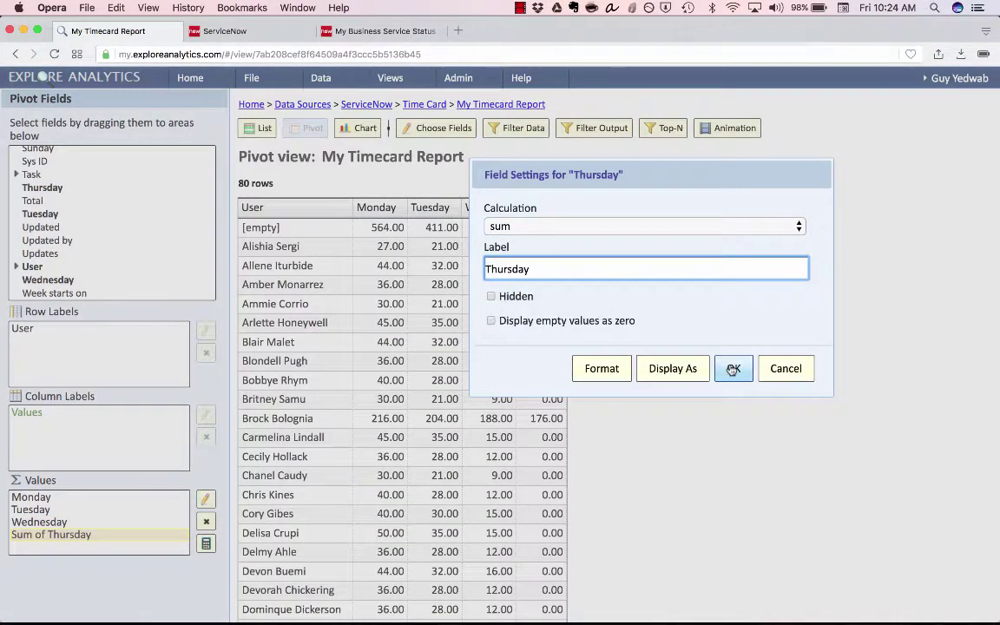
{"action": "left_click", "coordinate": [733, 368]}
{"action": "scroll", "coordinate": [101, 248], "scroll_direction": "up", "scroll_amount": 2}
{"action": "scroll", "coordinate": [102, 247], "scroll_direction": "up", "scroll_amount": 2}
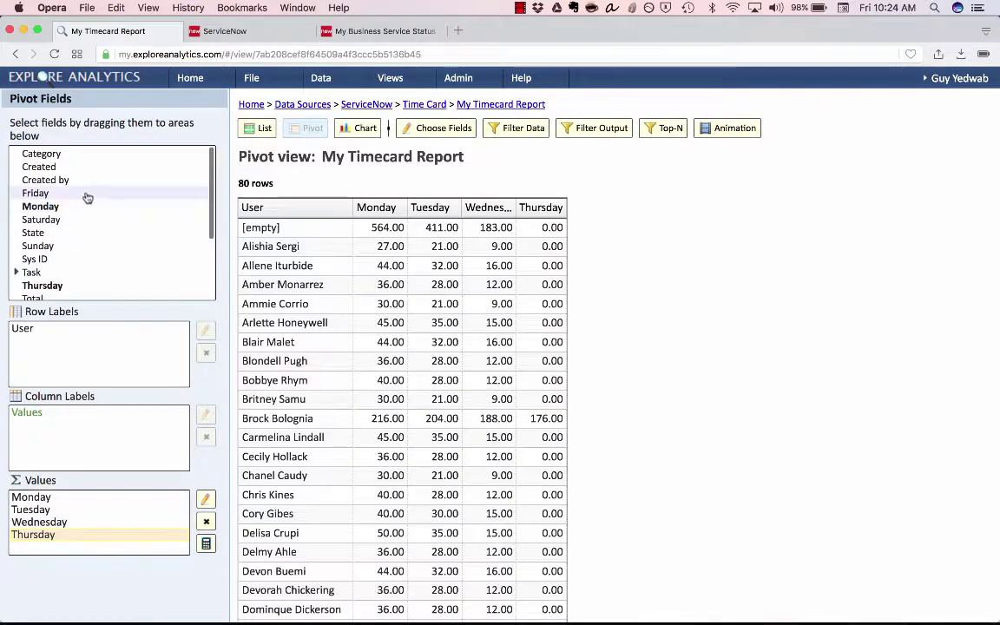
{"action": "left_click_drag", "start_coordinate": [85, 195], "coordinate": [50, 542]}
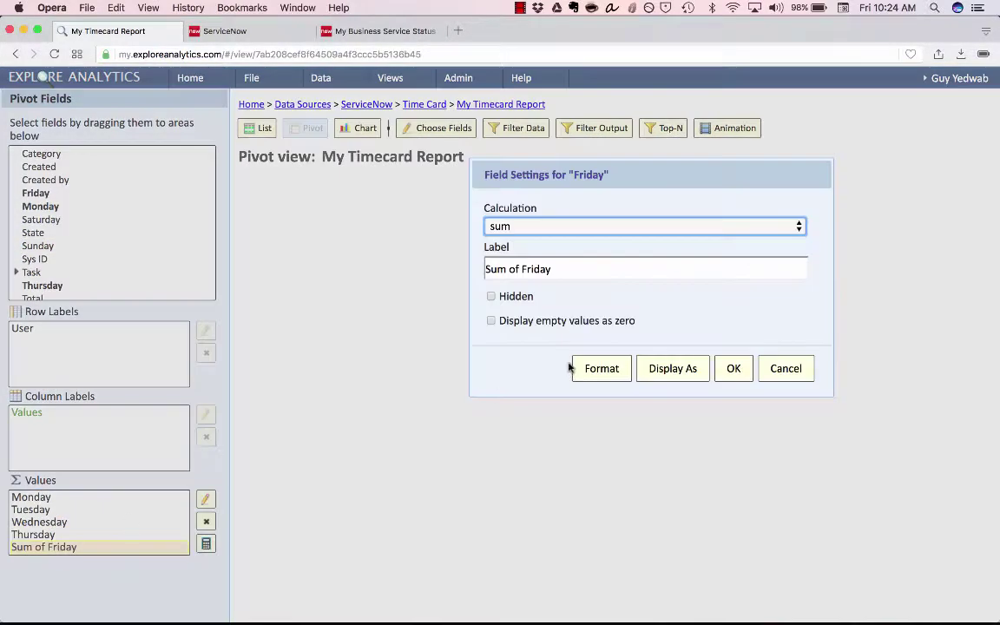
{"action": "left_click_drag", "start_coordinate": [525, 269], "coordinate": [485, 269]}
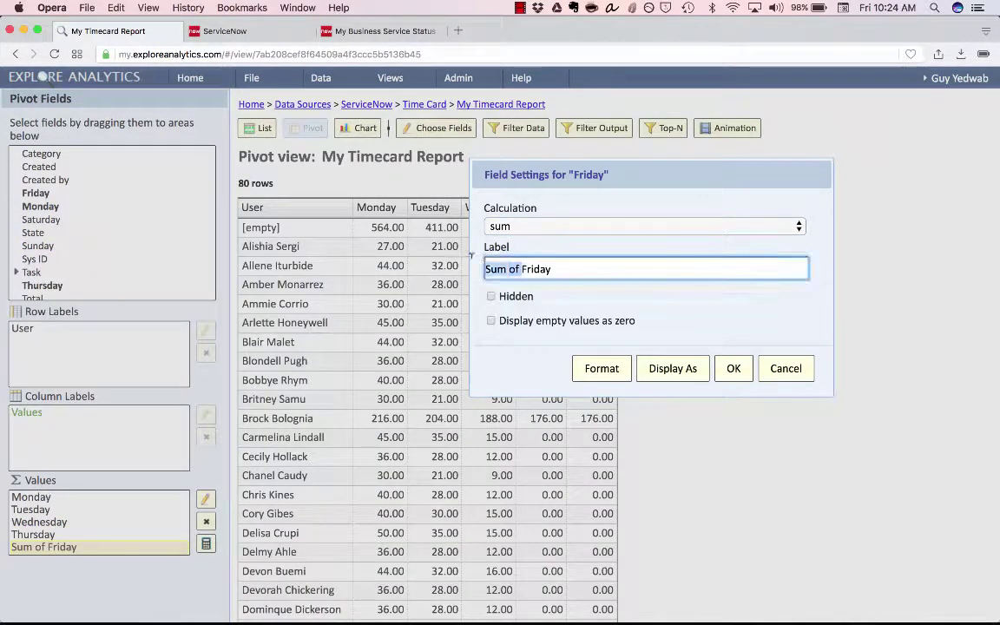
{"action": "key", "text": "BackSpace"}
{"action": "key", "text": "Return"}
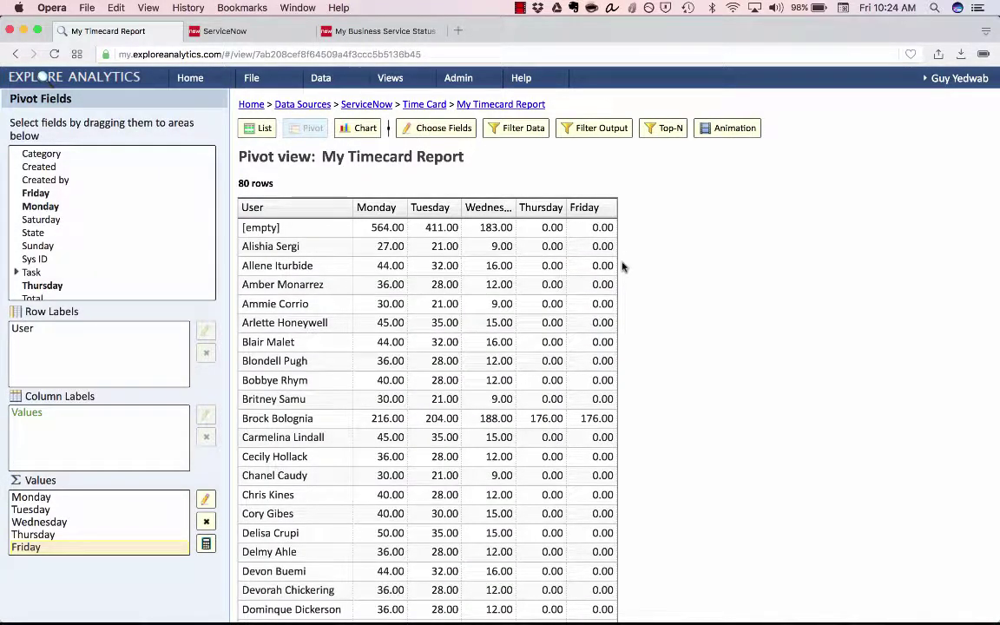
{"action": "double_click", "coordinate": [516, 207]}
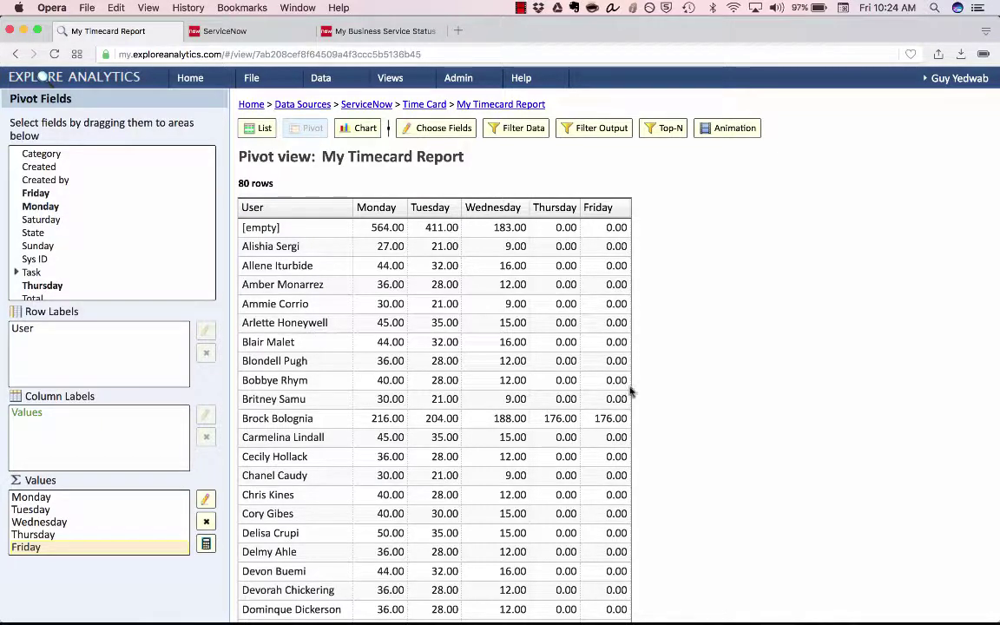
Step: Build a calculated value formula Monday + Tuesday + Wednesday + Thursday + Friday
{"action": "scroll", "coordinate": [35, 286], "scroll_direction": "down", "scroll_amount": 2}
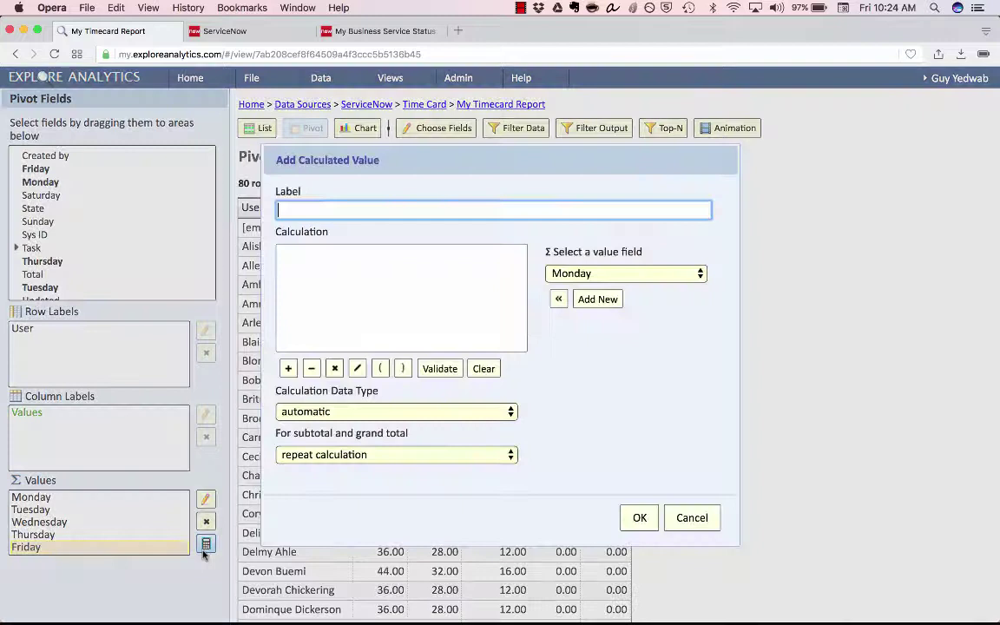
{"action": "left_click", "coordinate": [206, 543]}
{"action": "left_click", "coordinate": [558, 298]}
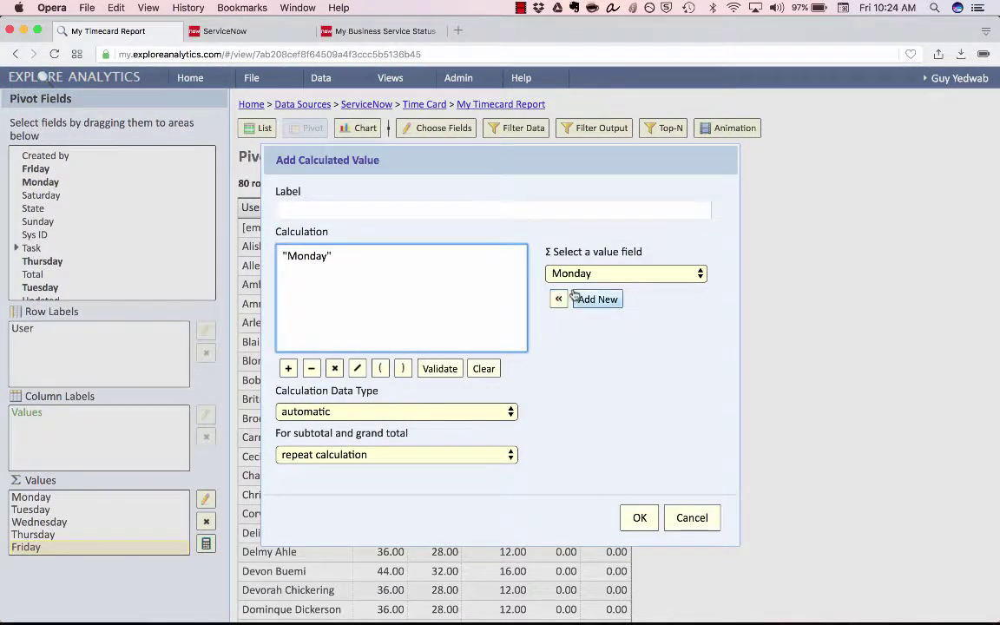
{"action": "type", "text": "+"}
{"action": "left_click", "coordinate": [620, 274]}
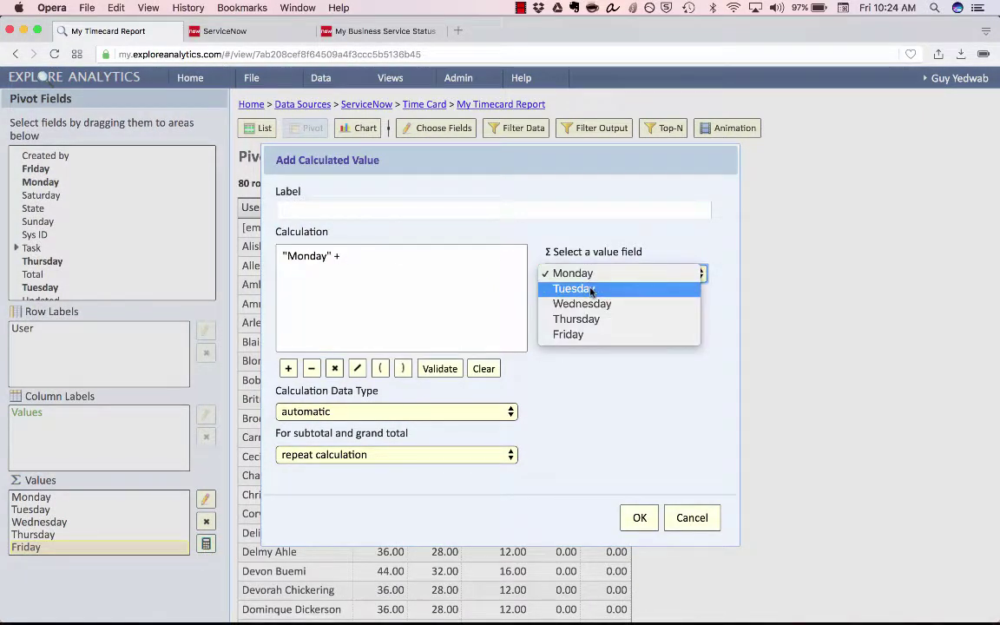
{"action": "left_click", "coordinate": [573, 288]}
{"action": "left_click", "coordinate": [558, 300]}
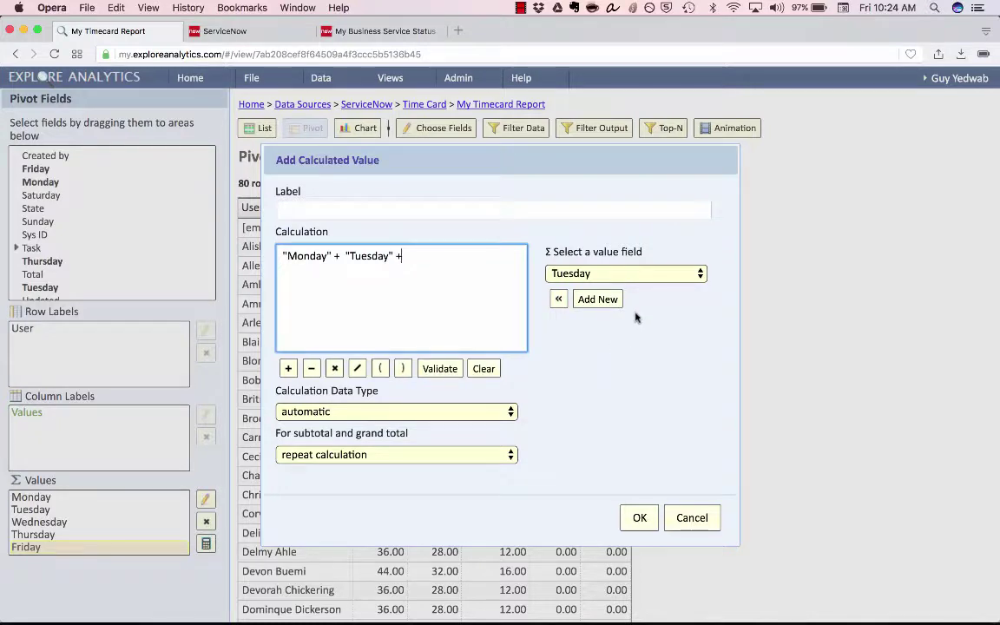
{"action": "left_click", "coordinate": [623, 274]}
{"action": "left_click", "coordinate": [621, 286]}
{"action": "left_click", "coordinate": [560, 299]}
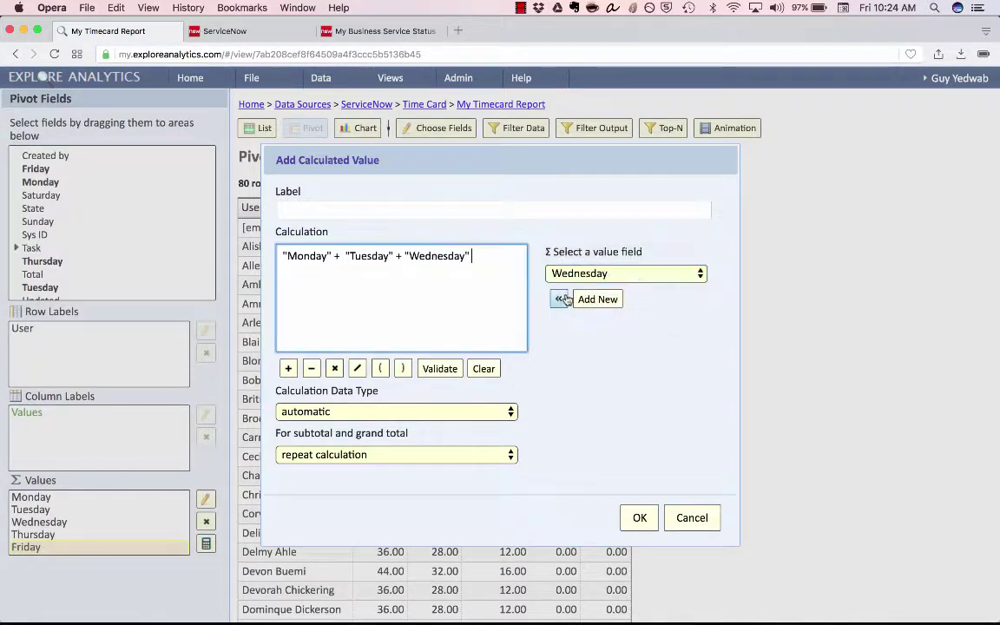
{"action": "type", "text": "+"}
{"action": "left_click", "coordinate": [621, 274]}
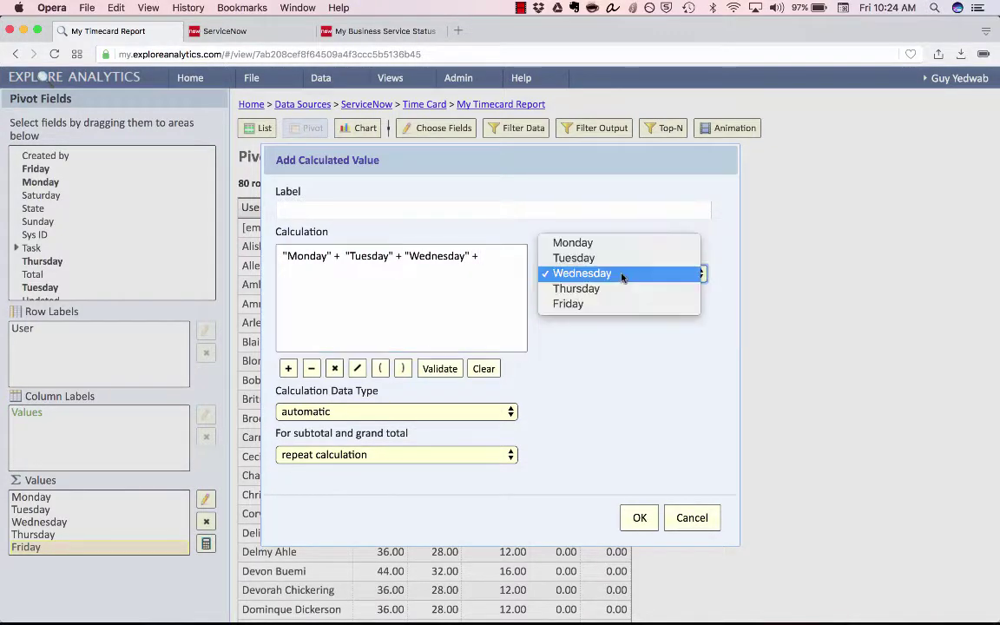
{"action": "left_click", "coordinate": [617, 288]}
{"action": "left_click", "coordinate": [557, 300]}
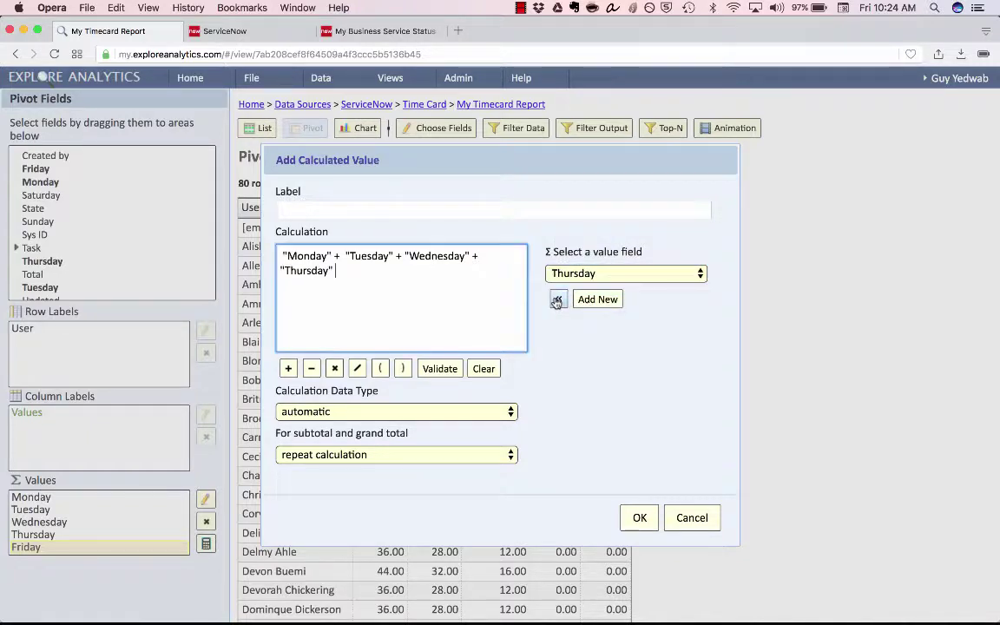
{"action": "type", "text": "+"}
{"action": "left_click", "coordinate": [621, 274]}
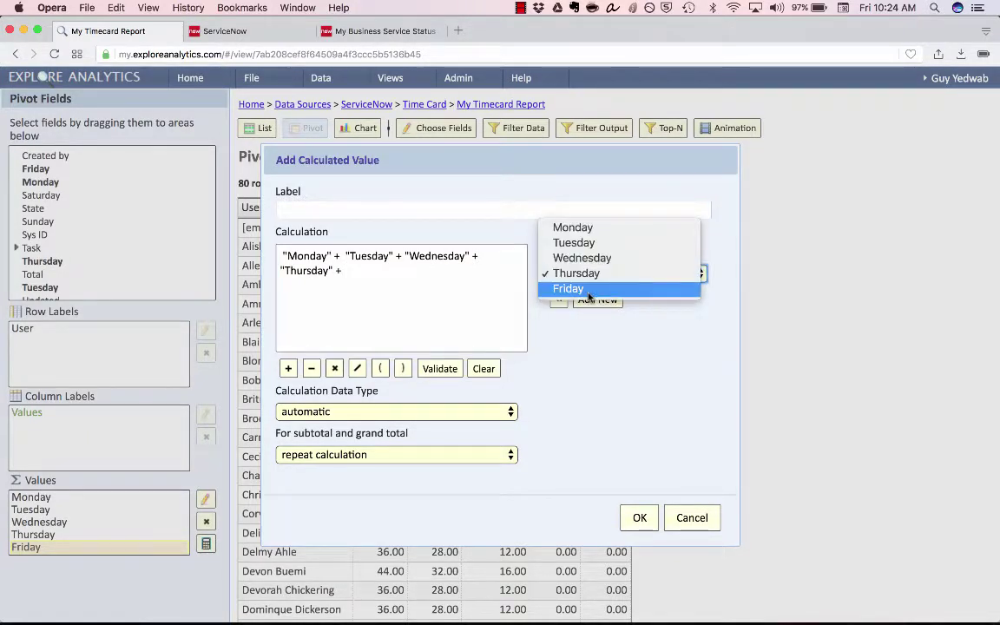
{"action": "left_click", "coordinate": [580, 287]}
{"action": "left_click", "coordinate": [558, 299]}
Step: Label the calculated value 'Total' and add it as a pivot column
{"action": "left_click", "coordinate": [501, 209]}
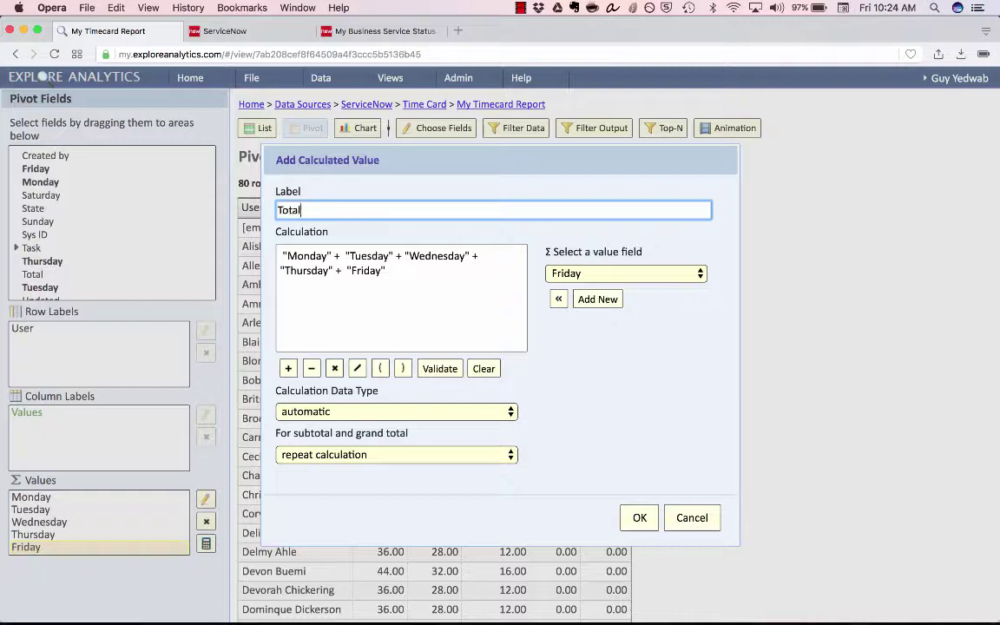
{"action": "triple_click", "coordinate": [403, 262]}
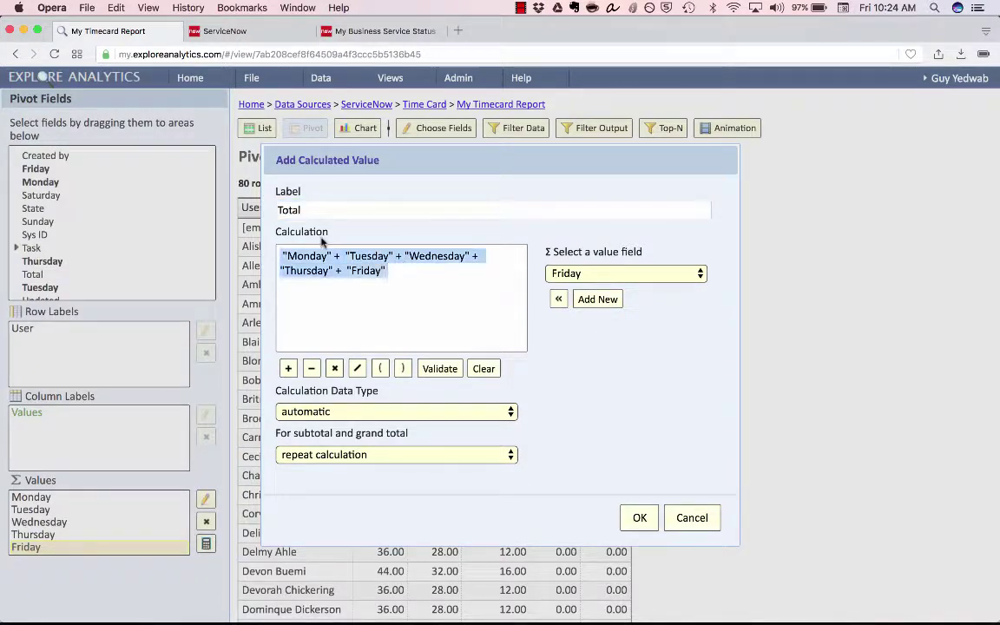
{"action": "double_click", "coordinate": [289, 204]}
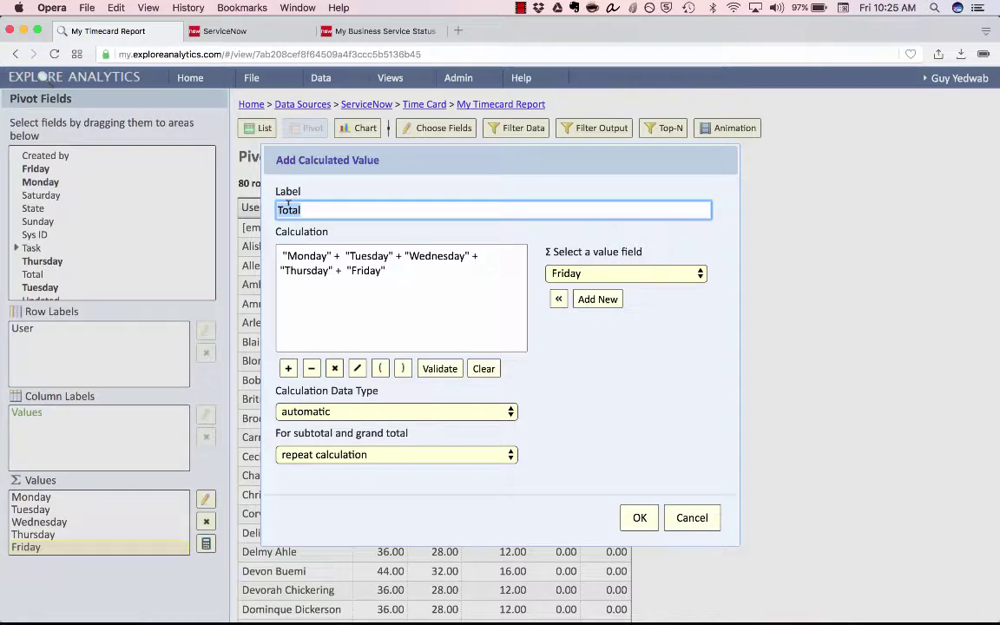
{"action": "left_click", "coordinate": [462, 325]}
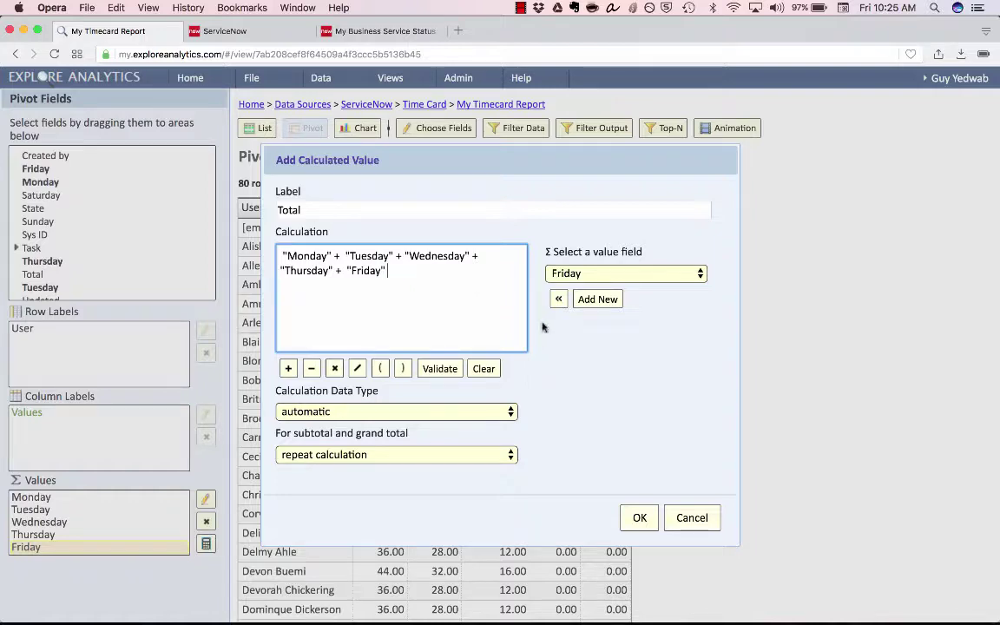
{"action": "left_click", "coordinate": [640, 519]}
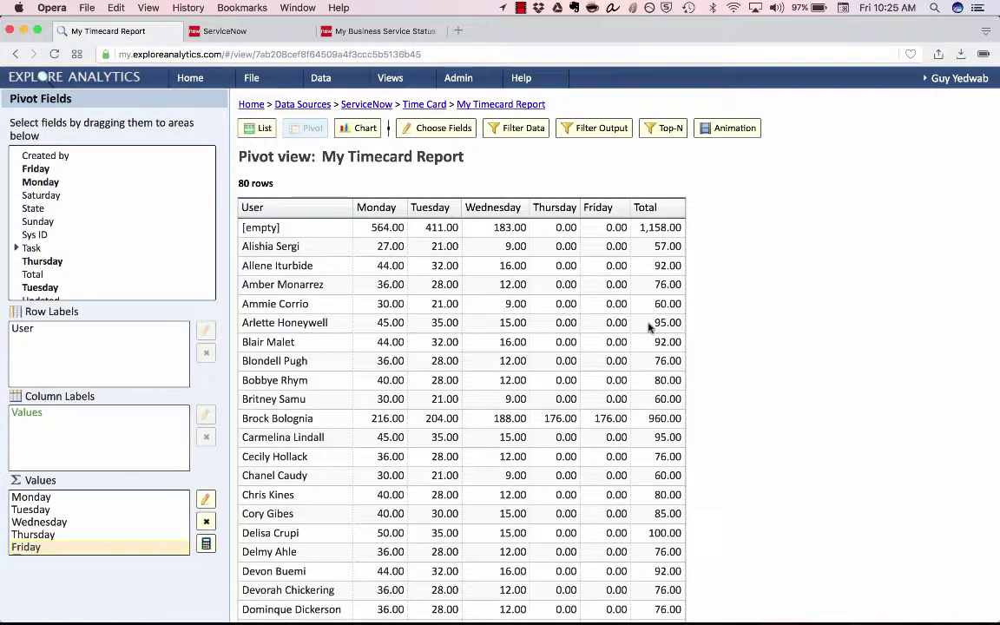
{"action": "scroll", "coordinate": [647, 327], "scroll_direction": "down", "scroll_amount": 2}
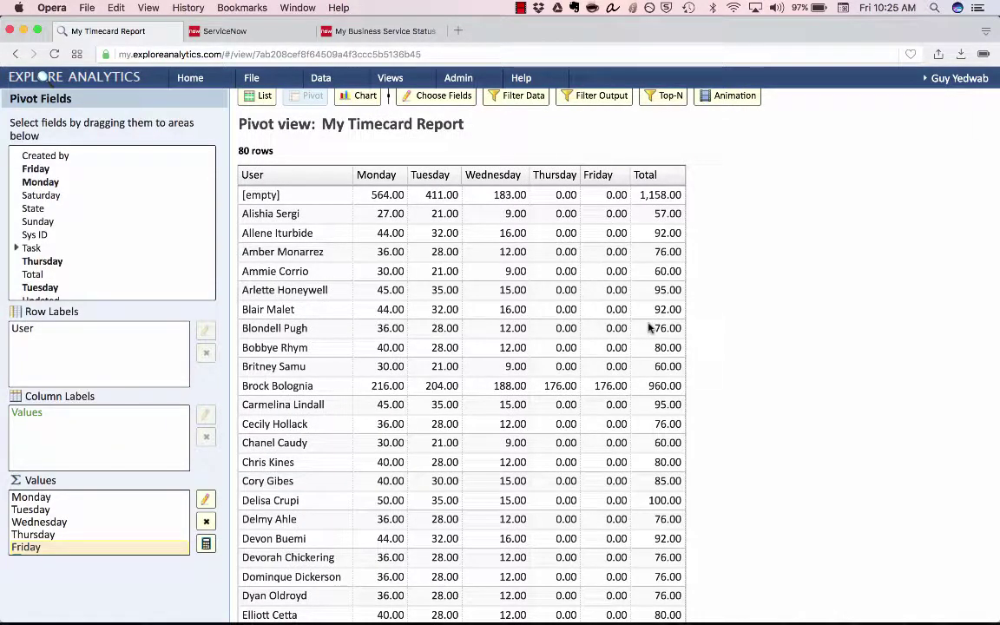
{"action": "scroll", "coordinate": [648, 327], "scroll_direction": "up", "scroll_amount": 2}
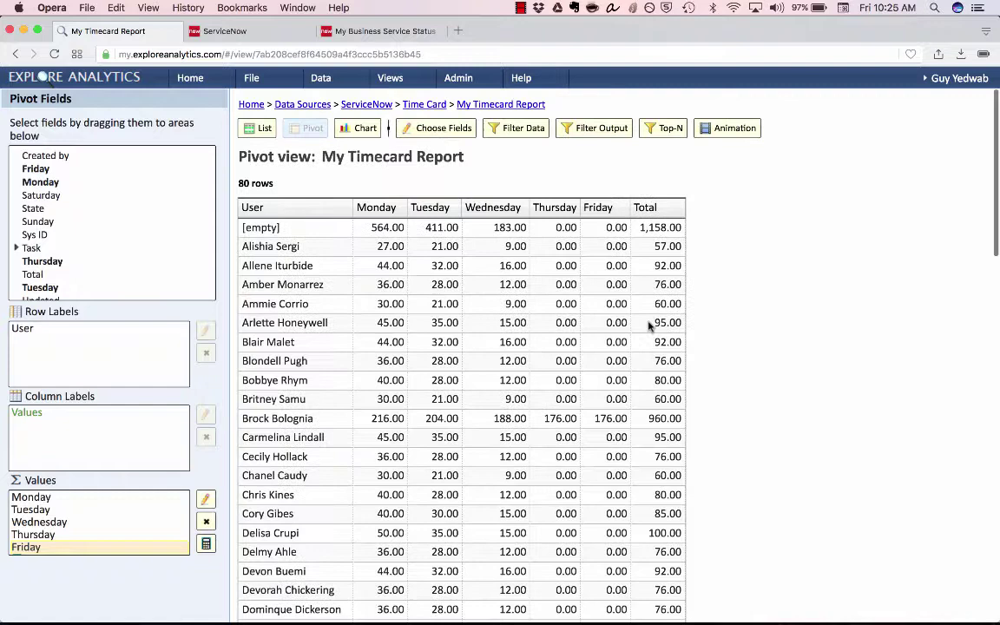
Step: Set the page-level field to 'Week starts on', grouped by Week (Monday)
{"action": "left_click", "coordinate": [715, 139]}
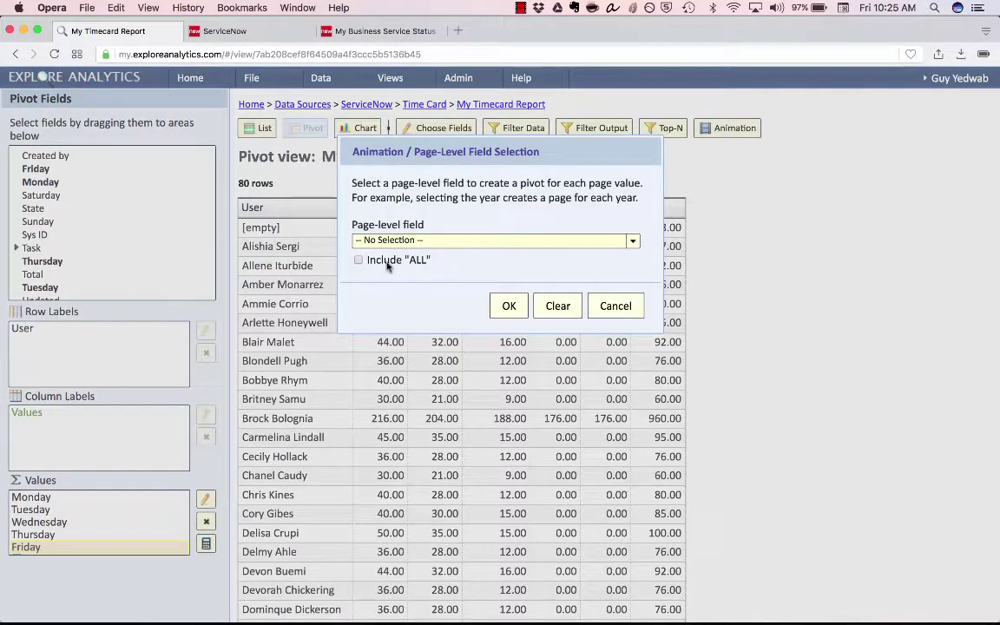
{"action": "left_click", "coordinate": [416, 241]}
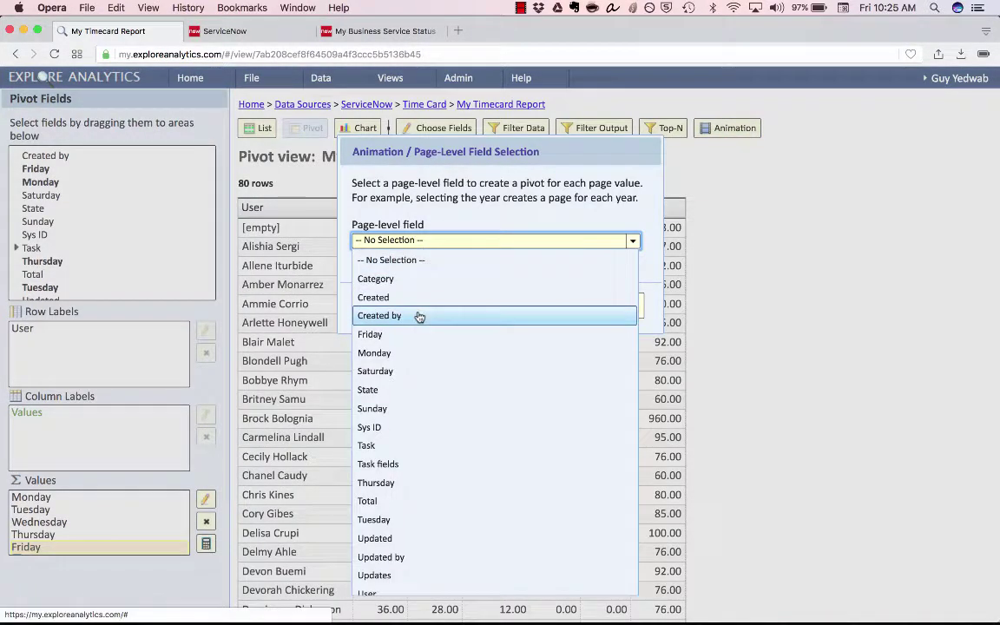
{"action": "scroll", "coordinate": [419, 316], "scroll_direction": "down", "scroll_amount": 1}
{"action": "scroll", "coordinate": [419, 317], "scroll_direction": "down", "scroll_amount": 1}
{"action": "scroll", "coordinate": [419, 318], "scroll_direction": "up", "scroll_amount": 1}
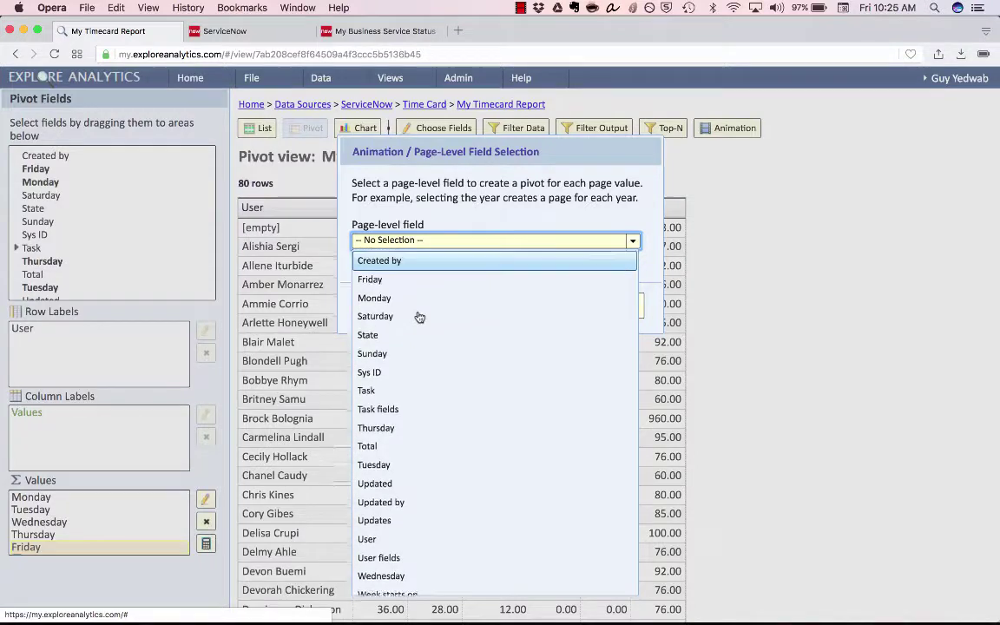
{"action": "scroll", "coordinate": [420, 317], "scroll_direction": "down", "scroll_amount": 1}
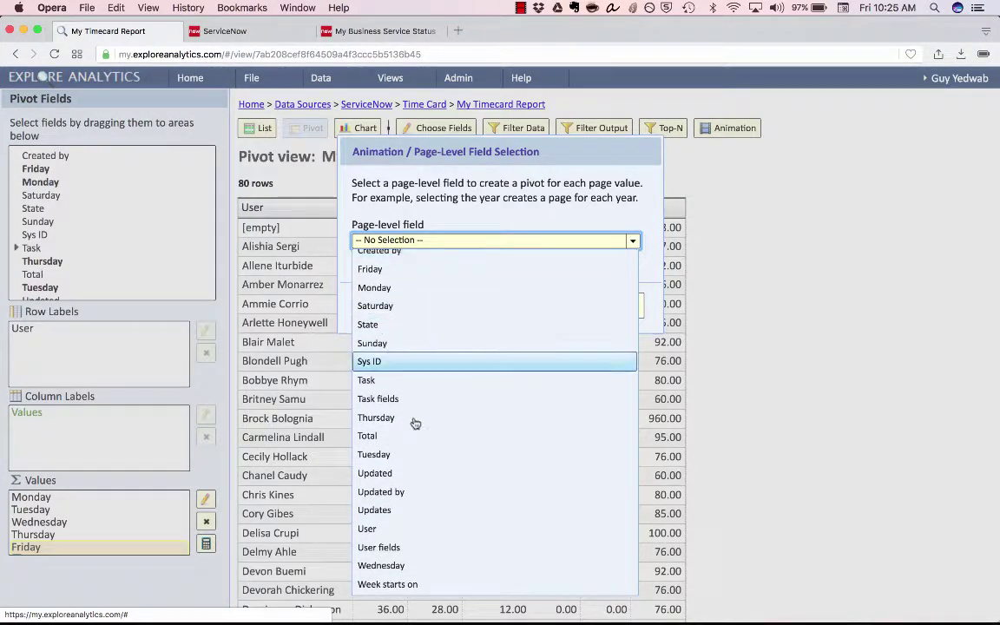
{"action": "left_click", "coordinate": [401, 583]}
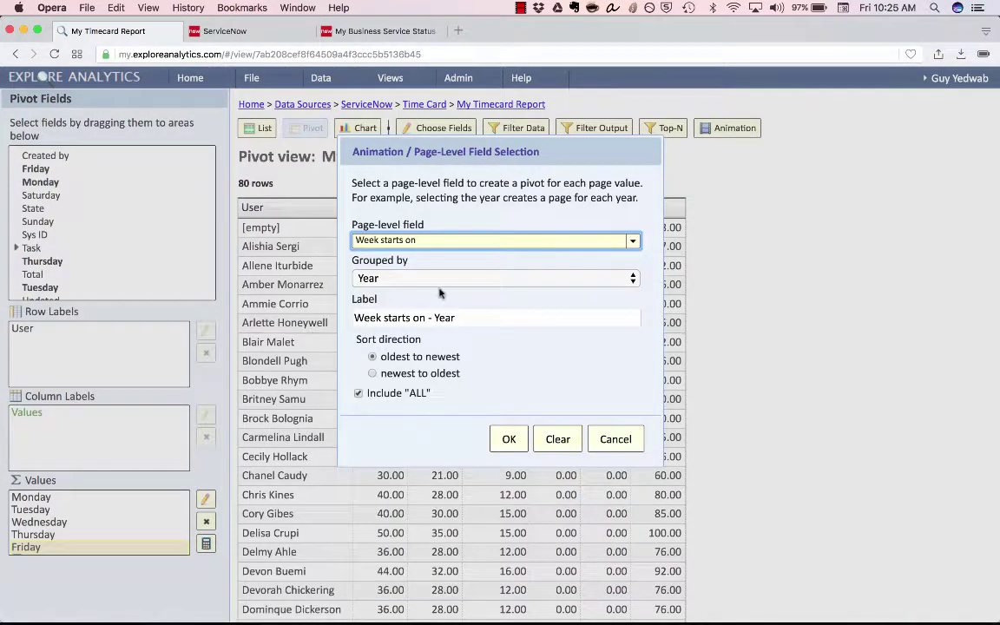
{"action": "left_click", "coordinate": [408, 277]}
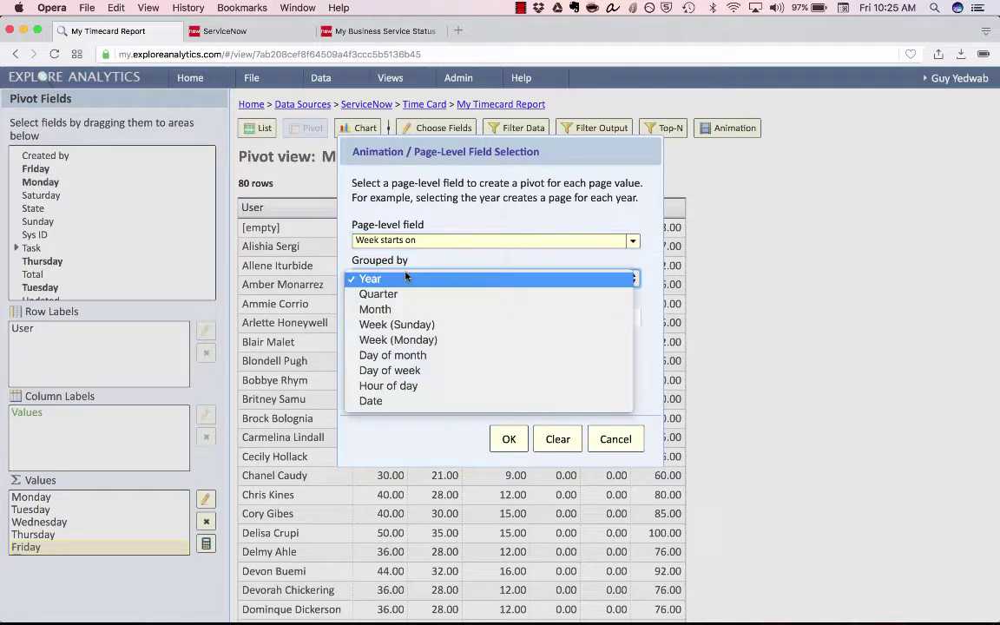
{"action": "left_click", "coordinate": [418, 345]}
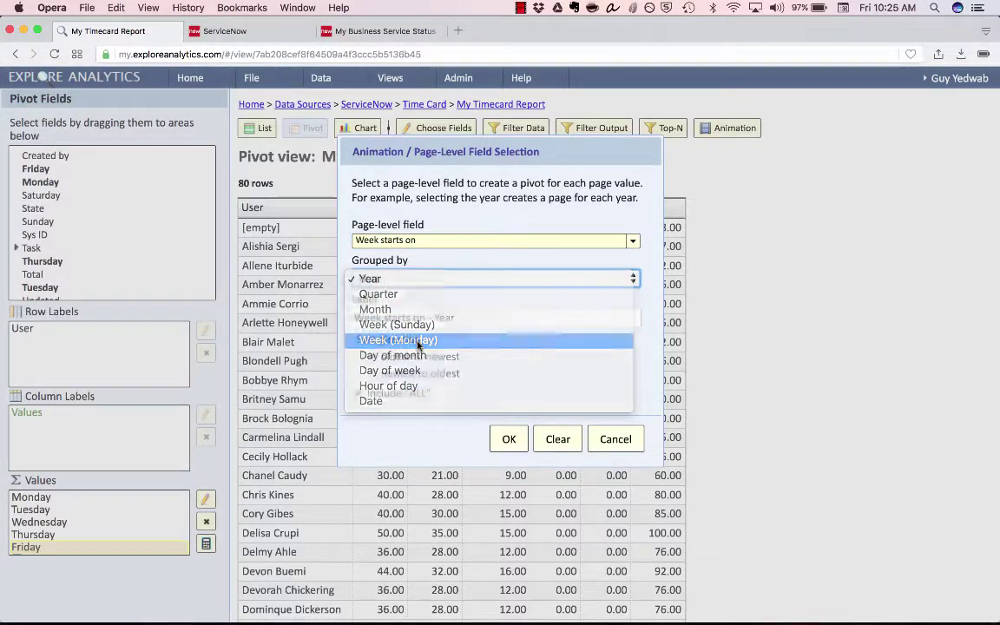
{"action": "left_click", "coordinate": [511, 438]}
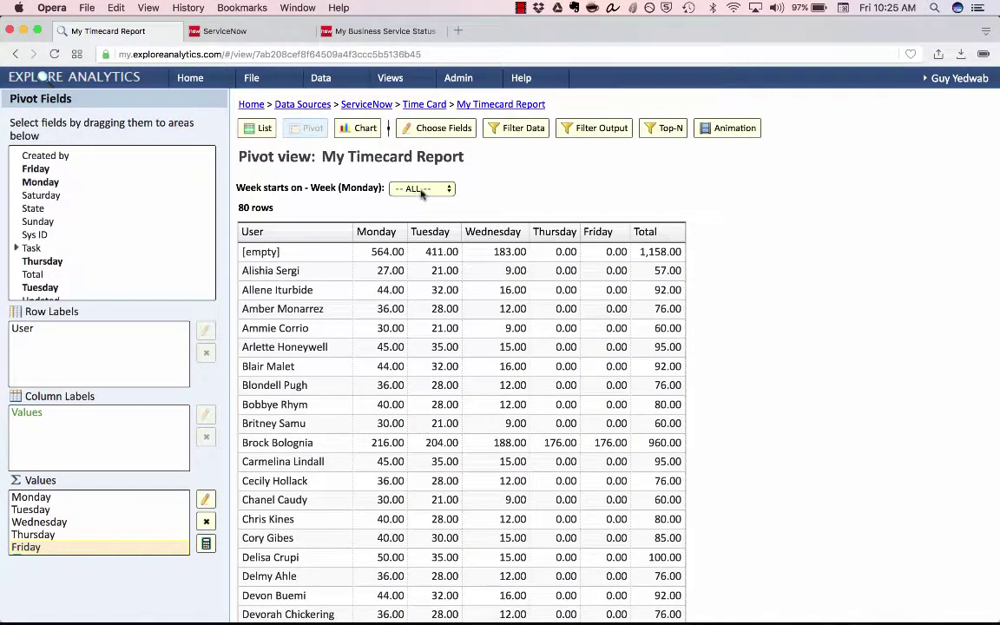
Step: Pick week 2016-01-11 in the week selector, after trying 2015-09-07, and scroll the 25 rows
{"action": "left_click", "coordinate": [421, 188]}
{"action": "left_click", "coordinate": [419, 223]}
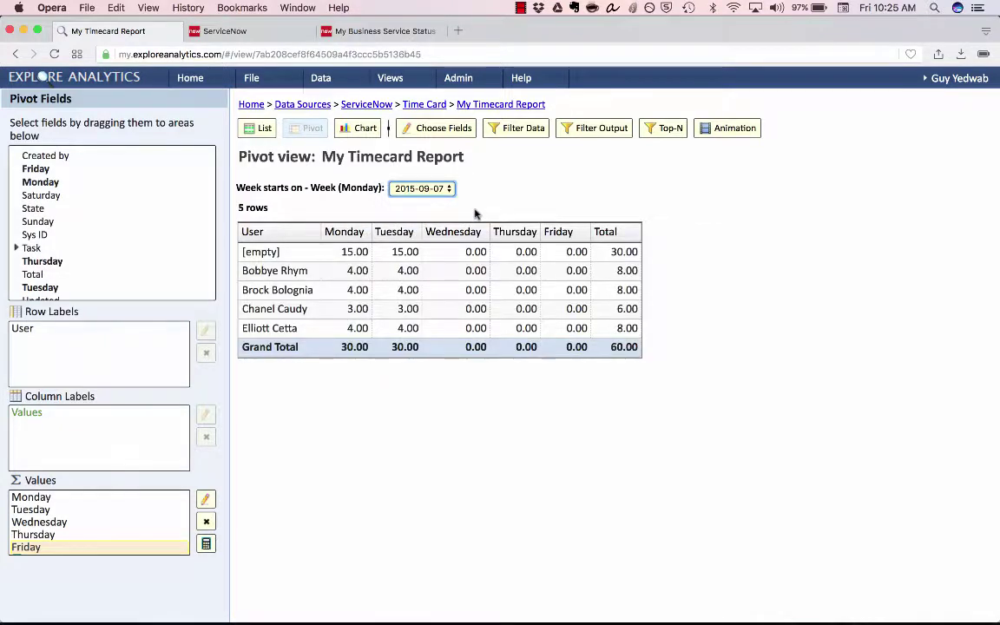
{"action": "left_click", "coordinate": [421, 189]}
{"action": "left_click", "coordinate": [442, 402]}
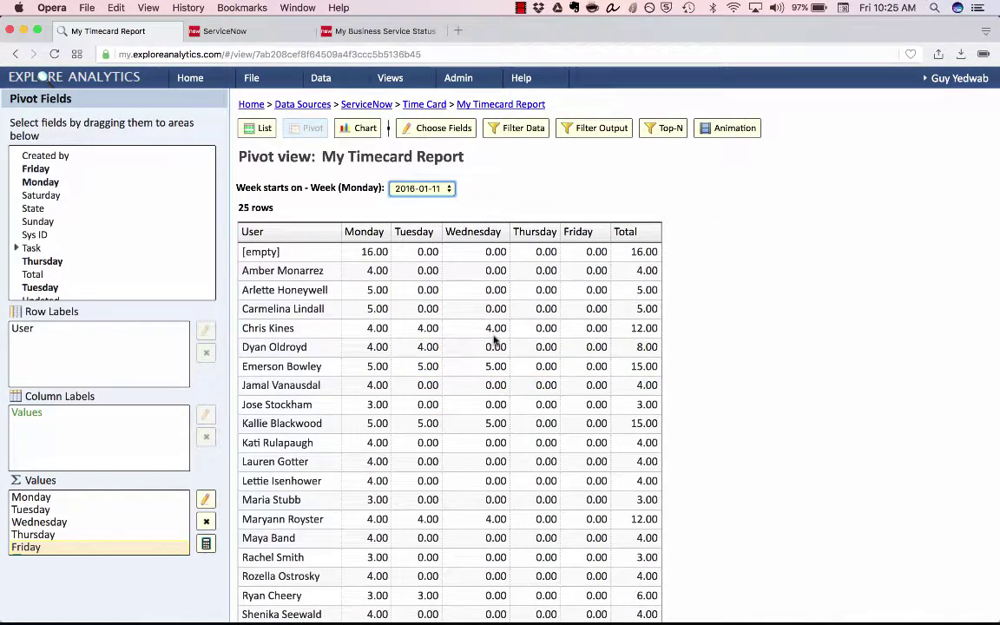
{"action": "scroll", "coordinate": [495, 340], "scroll_direction": "down", "scroll_amount": 2}
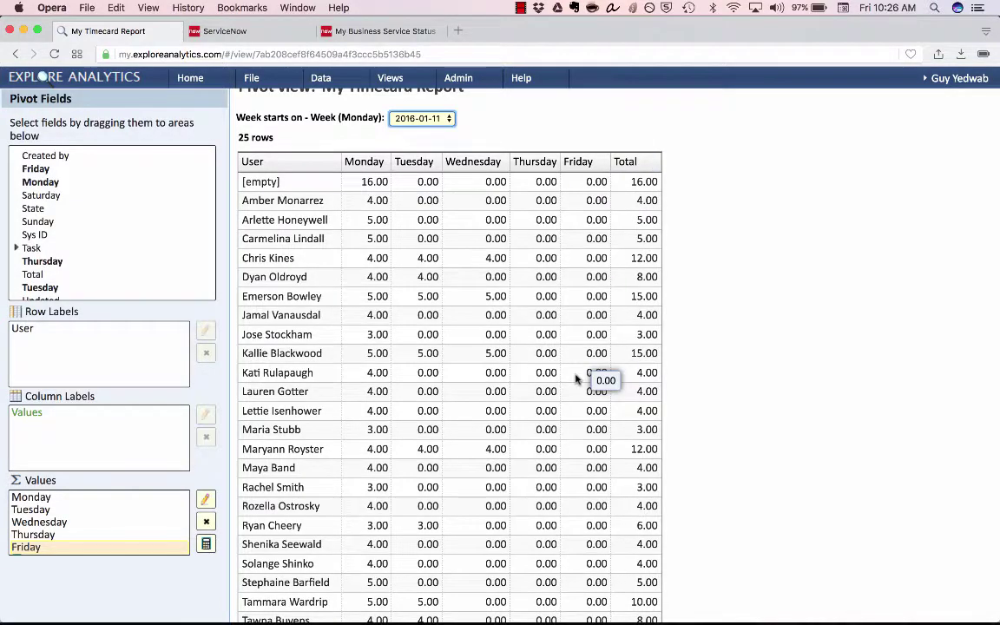
{"action": "scroll", "coordinate": [577, 379], "scroll_direction": "down", "scroll_amount": 2}
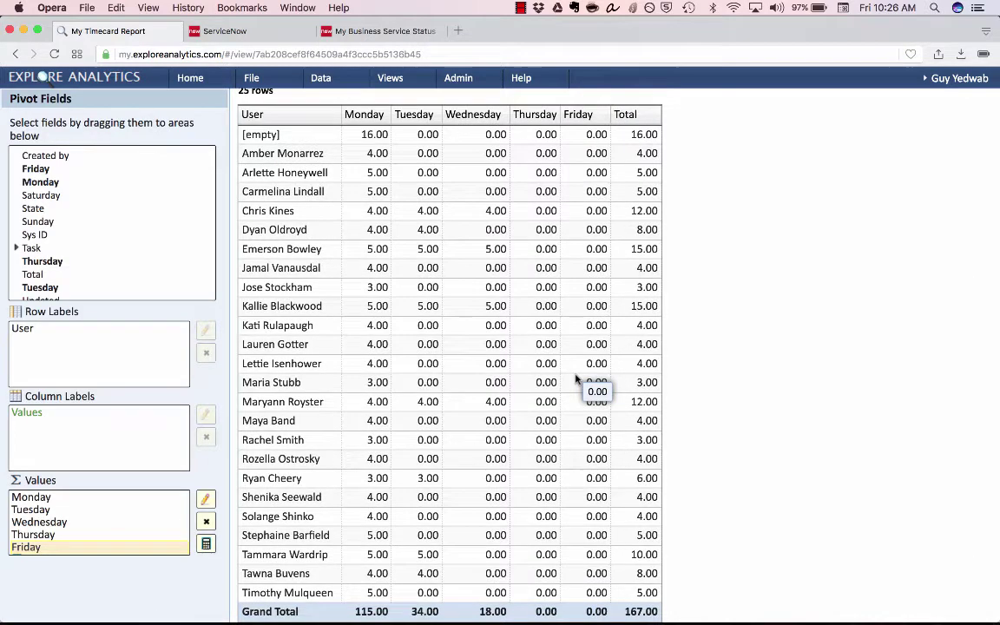
{"action": "scroll", "coordinate": [576, 379], "scroll_direction": "up", "scroll_amount": 1}
{"action": "scroll", "coordinate": [576, 379], "scroll_direction": "up", "scroll_amount": 3}
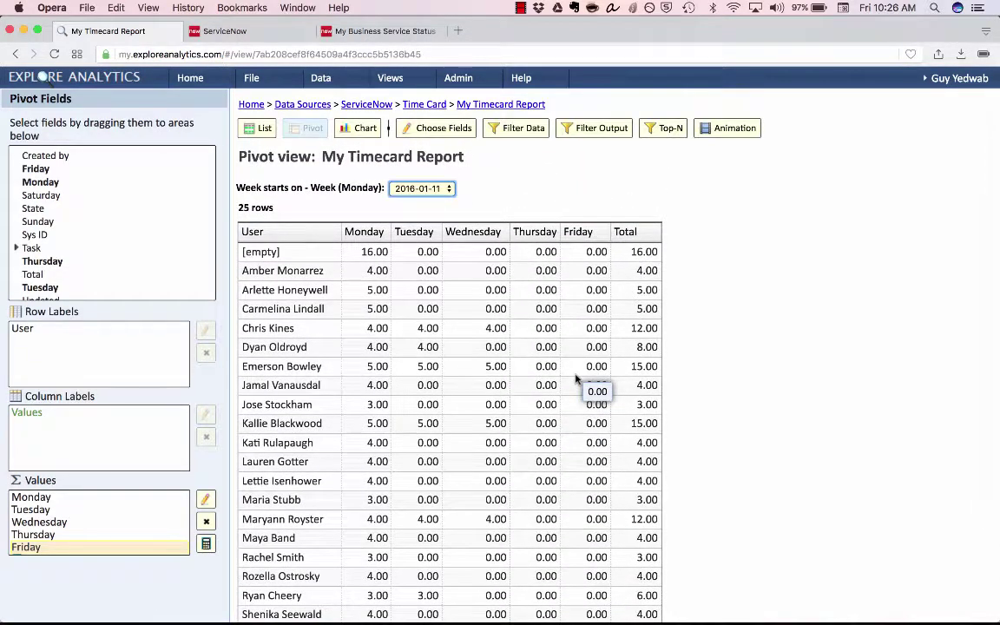
{"action": "scroll", "coordinate": [141, 527], "scroll_direction": "down", "scroll_amount": 1}
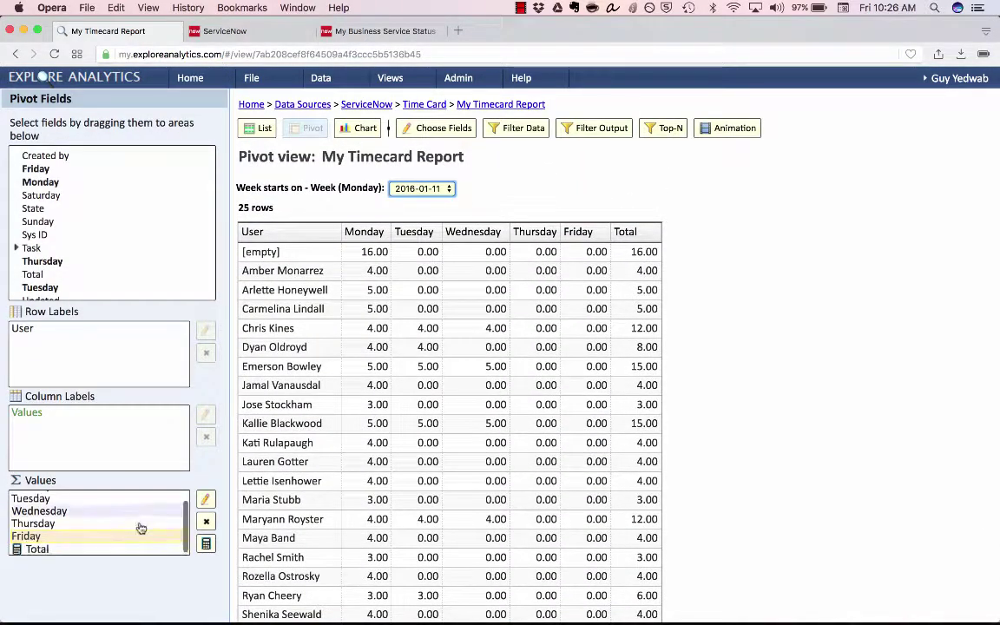
Step: Clear the old calculation and enter the formula Total / 40 for a new calculated value
{"action": "left_click", "coordinate": [207, 548]}
{"action": "left_click", "coordinate": [585, 275]}
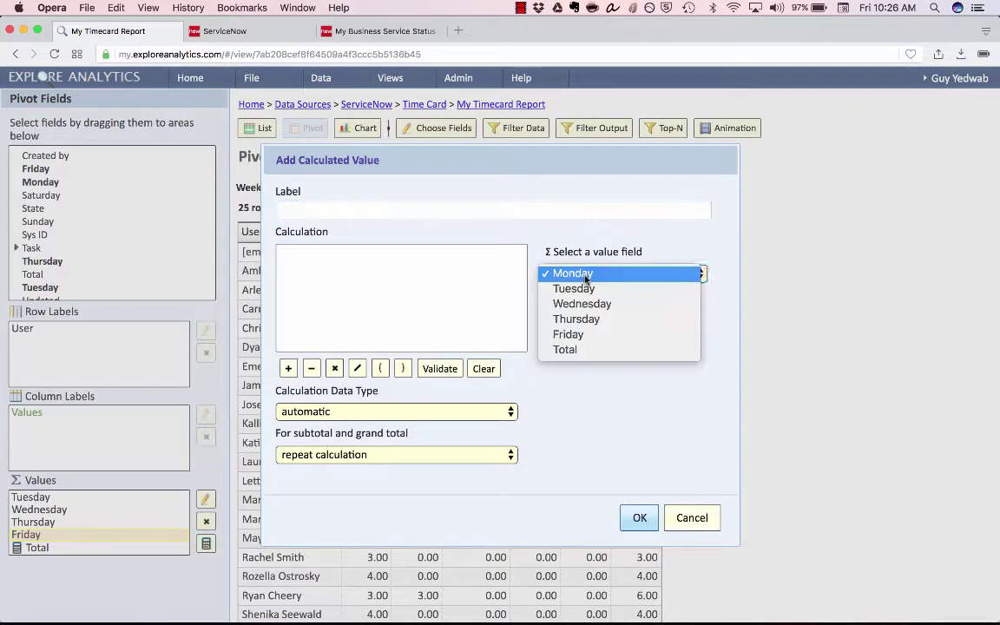
{"action": "left_click", "coordinate": [397, 264]}
{"action": "left_click", "coordinate": [397, 263]}
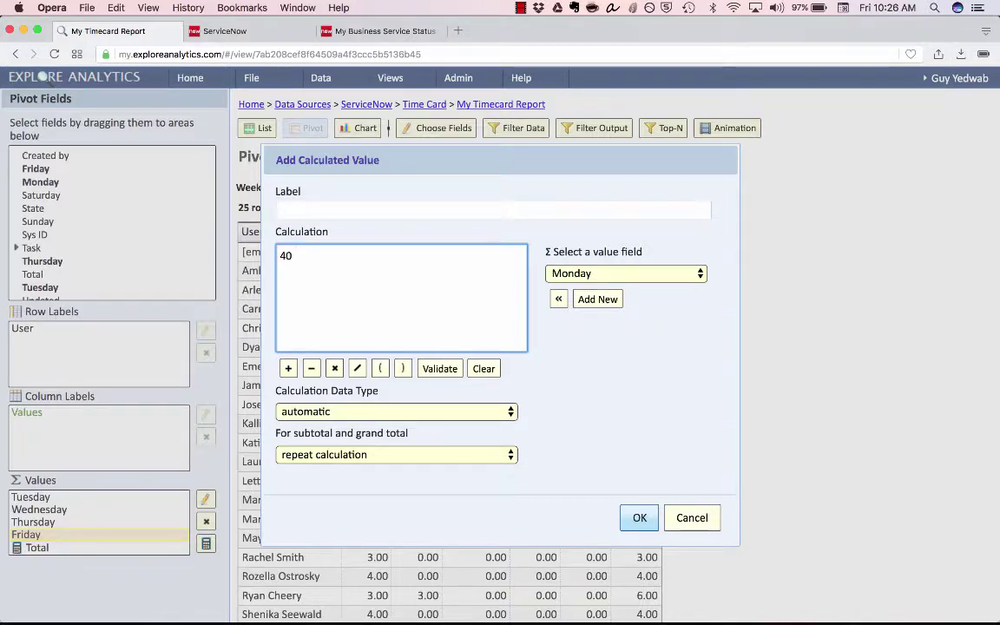
{"action": "key", "text": "BackSpace"}
{"action": "key", "text": "BackSpace"}
{"action": "left_click", "coordinate": [625, 273]}
{"action": "left_click", "coordinate": [585, 350]}
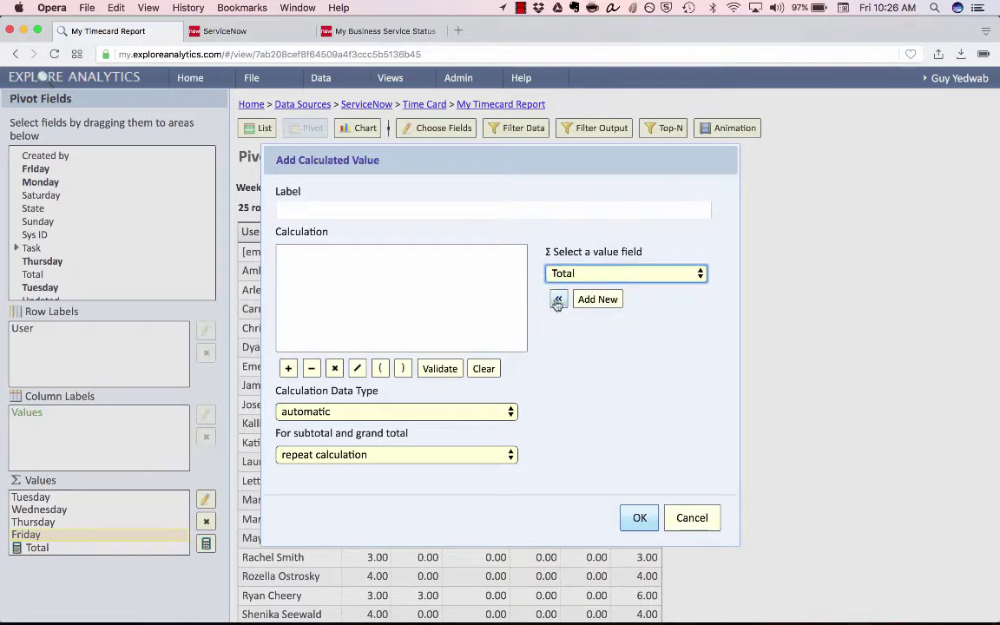
{"action": "left_click", "coordinate": [557, 300]}
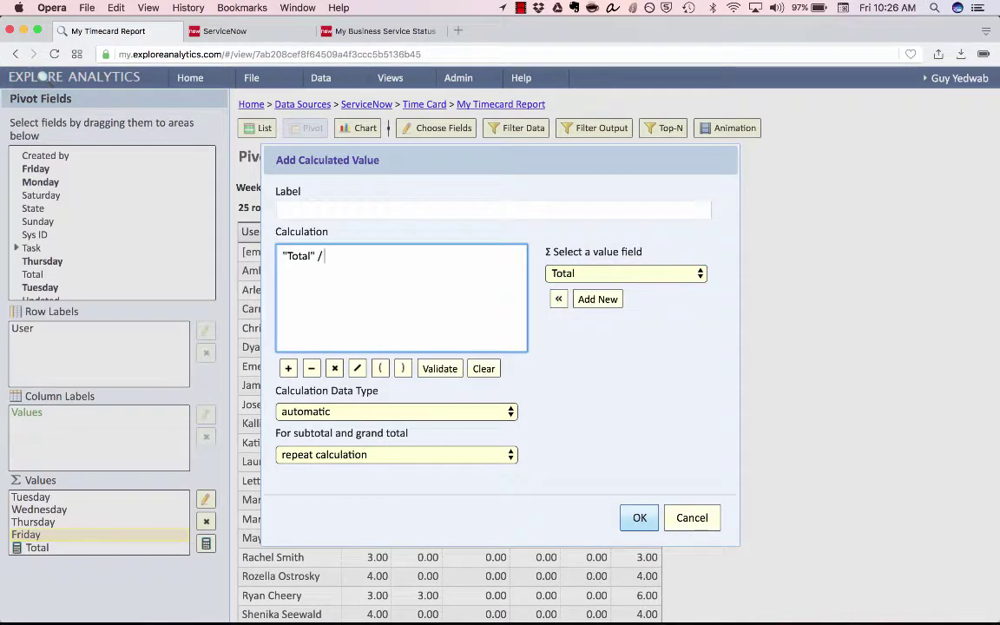
{"action": "left_click", "coordinate": [625, 273]}
{"action": "type", "text": "40"}
Step: Label the calculated value '% Utilization' and add it to the pivot
{"action": "left_click", "coordinate": [380, 207]}
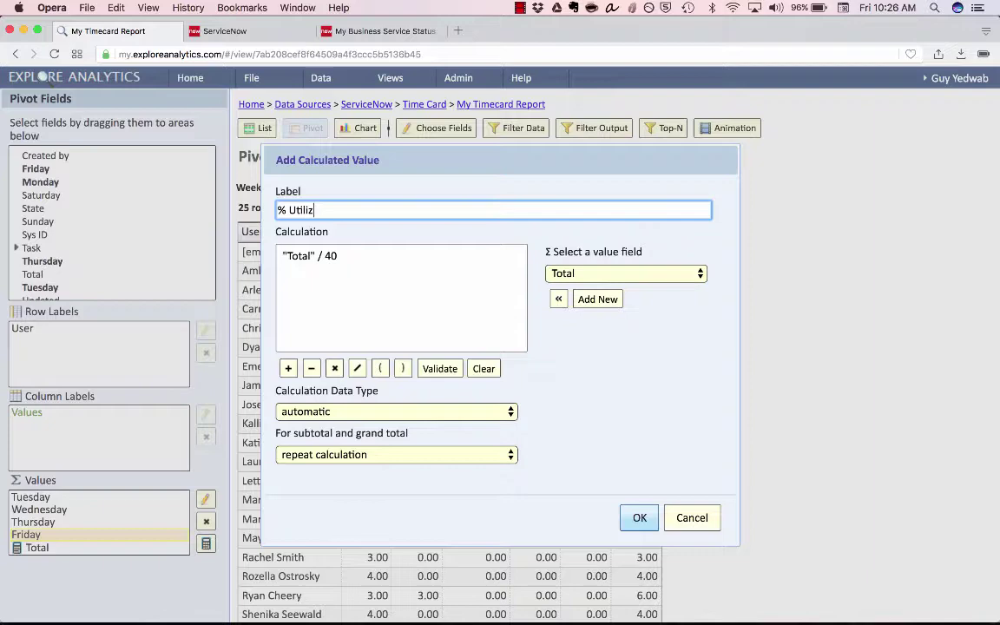
{"action": "type", "text": "% Utilization"}
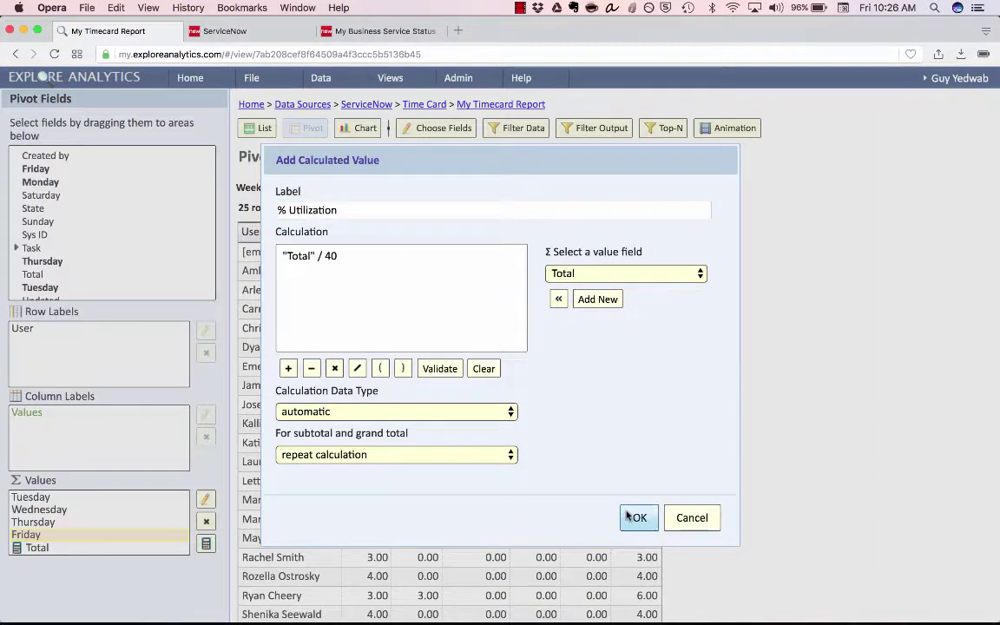
{"action": "left_click", "coordinate": [633, 518]}
{"action": "scroll", "coordinate": [159, 524], "scroll_direction": "down", "scroll_amount": 1}
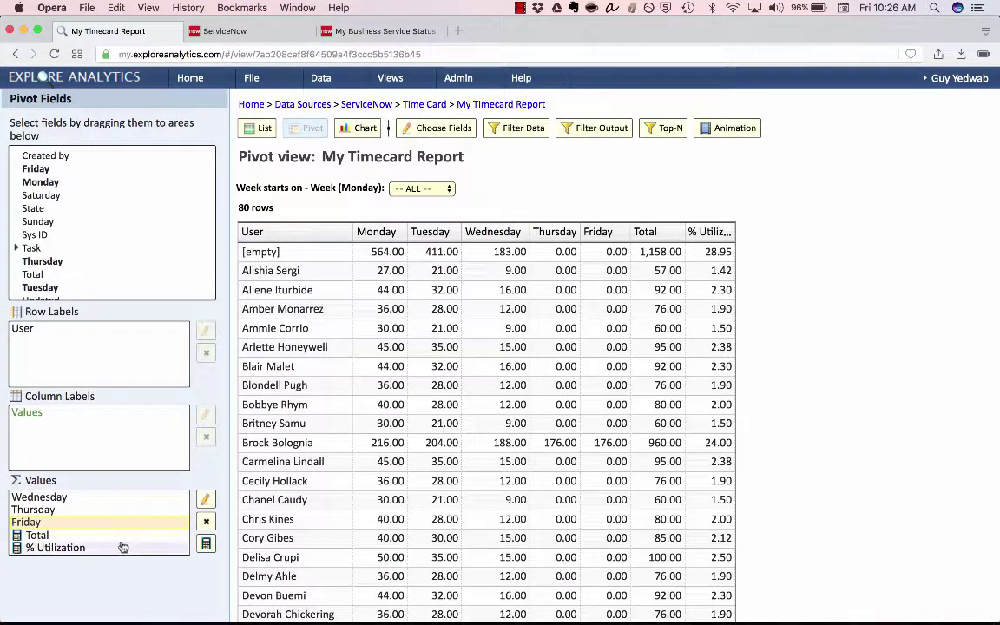
Step: Format % Utilization as Percent and widen its column so the header shows fully
{"action": "left_click", "coordinate": [59, 546]}
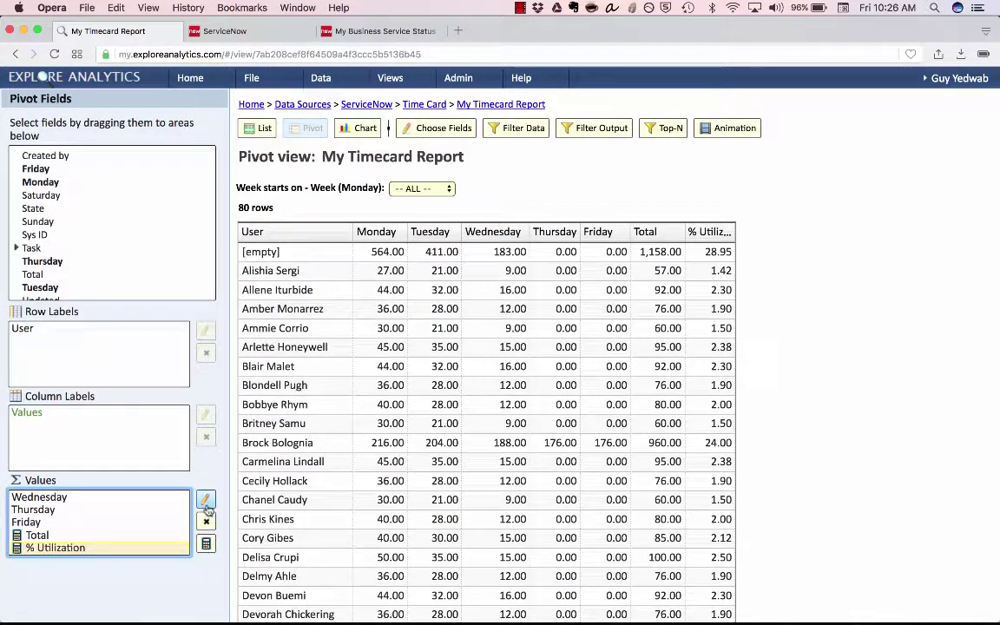
{"action": "left_click", "coordinate": [204, 503]}
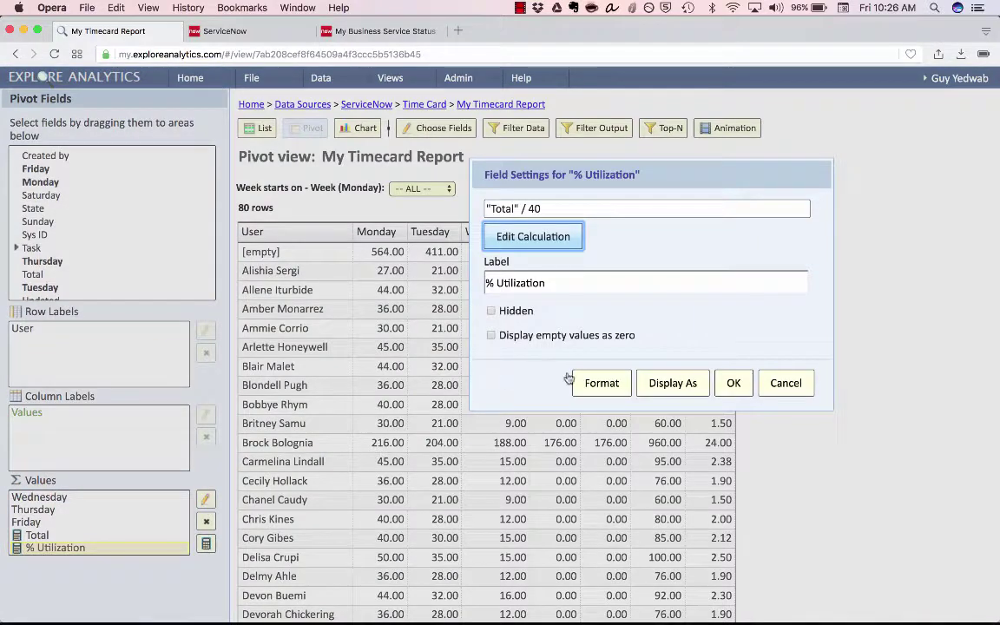
{"action": "left_click", "coordinate": [602, 384]}
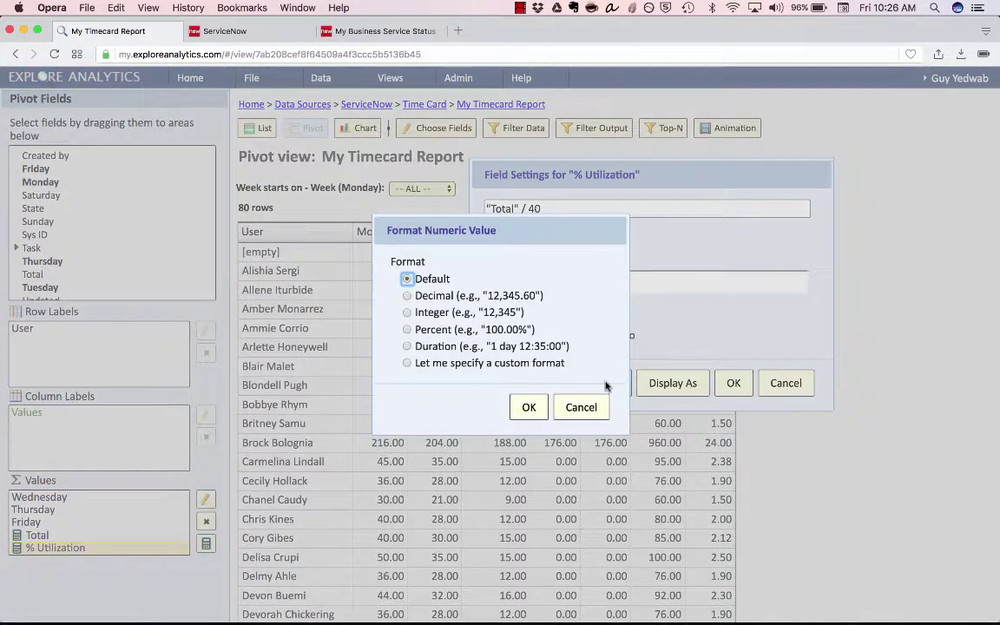
{"action": "left_click", "coordinate": [466, 331]}
{"action": "left_click", "coordinate": [528, 407]}
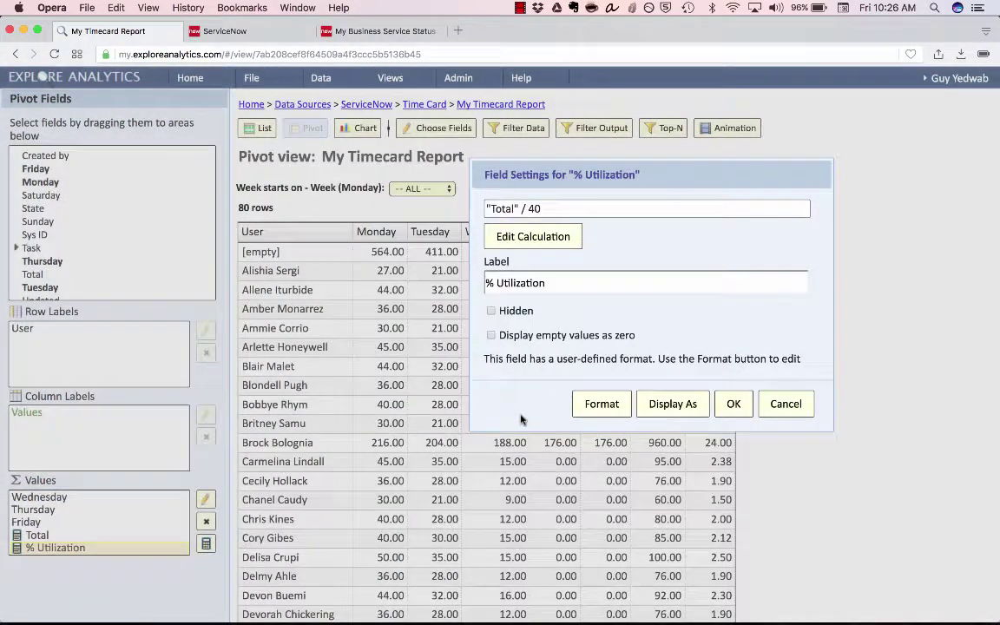
{"action": "left_click", "coordinate": [731, 406]}
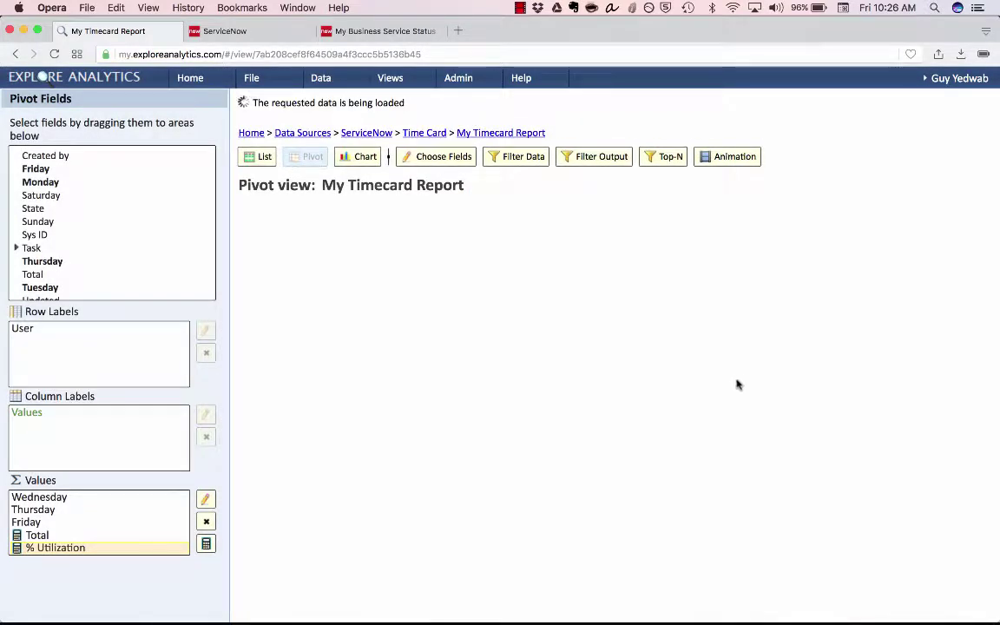
{"action": "left_click_drag", "start_coordinate": [750, 230], "coordinate": [756, 231]}
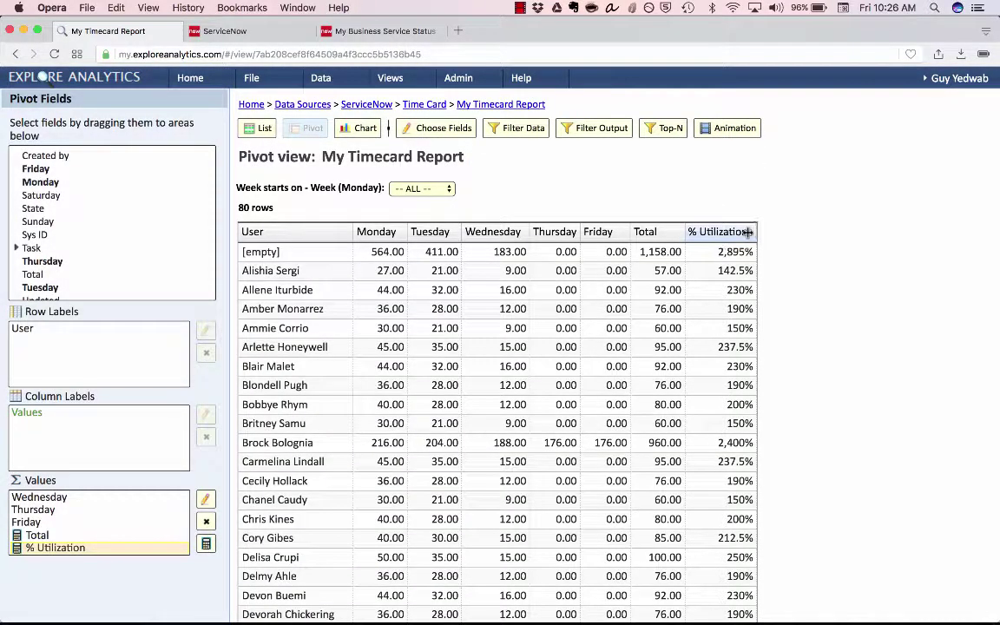
Step: Switch the Week starts on selector to 2015-10-05
{"action": "left_click", "coordinate": [409, 190]}
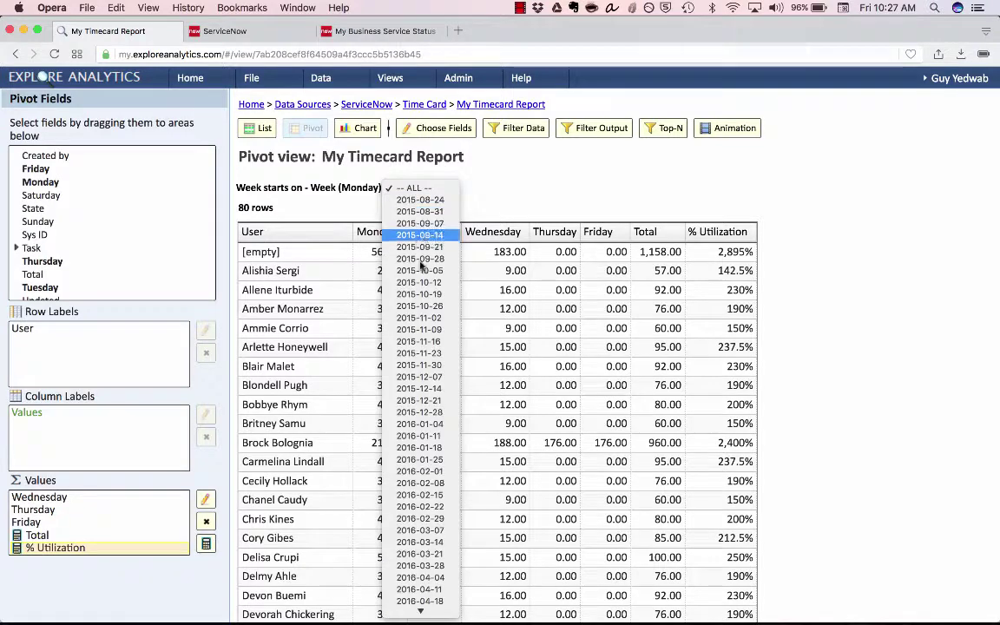
{"action": "left_click", "coordinate": [421, 208]}
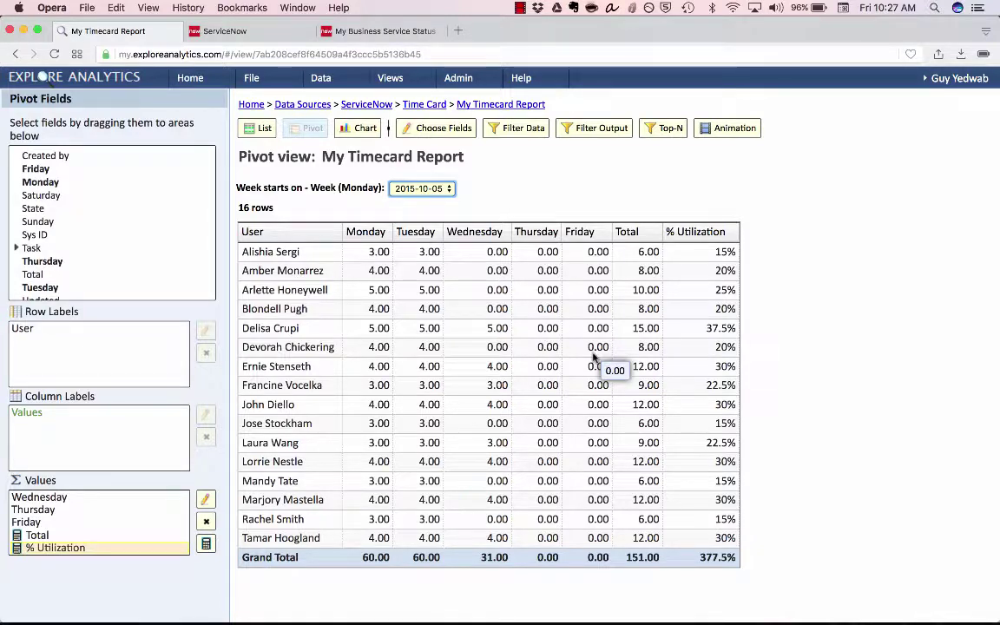
Step: Start a colouring rule on % Utilization with a first bin below .80 shaded light blue-grey
{"action": "right_click", "coordinate": [729, 347]}
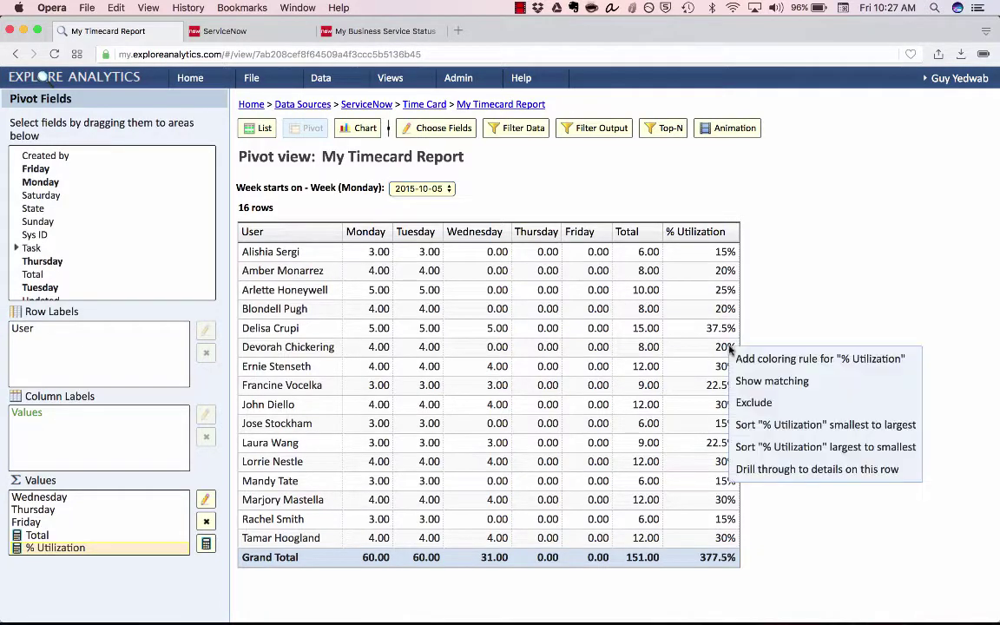
{"action": "left_click", "coordinate": [764, 359]}
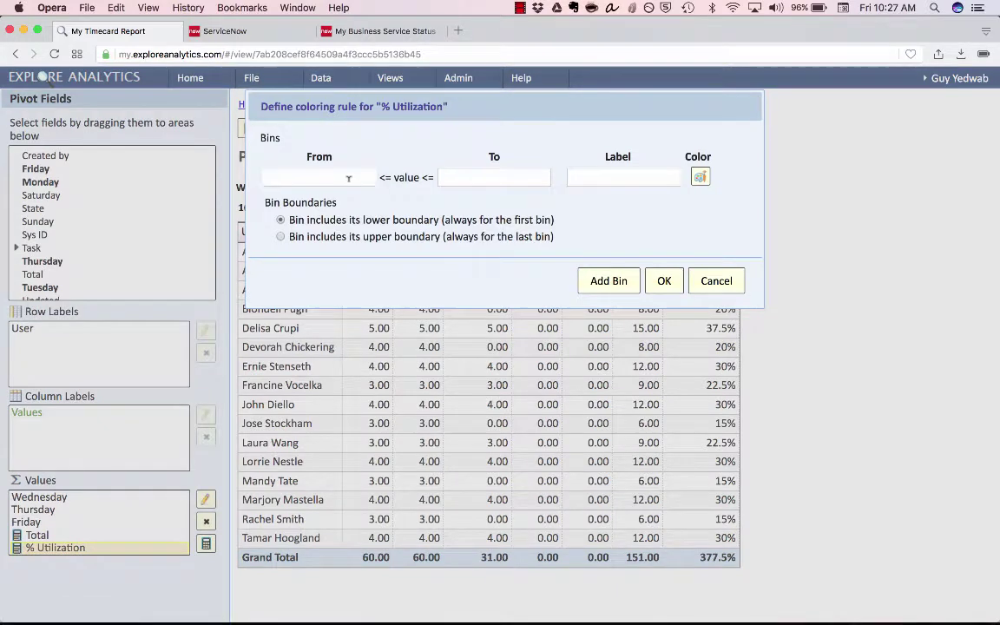
{"action": "left_click", "coordinate": [475, 177]}
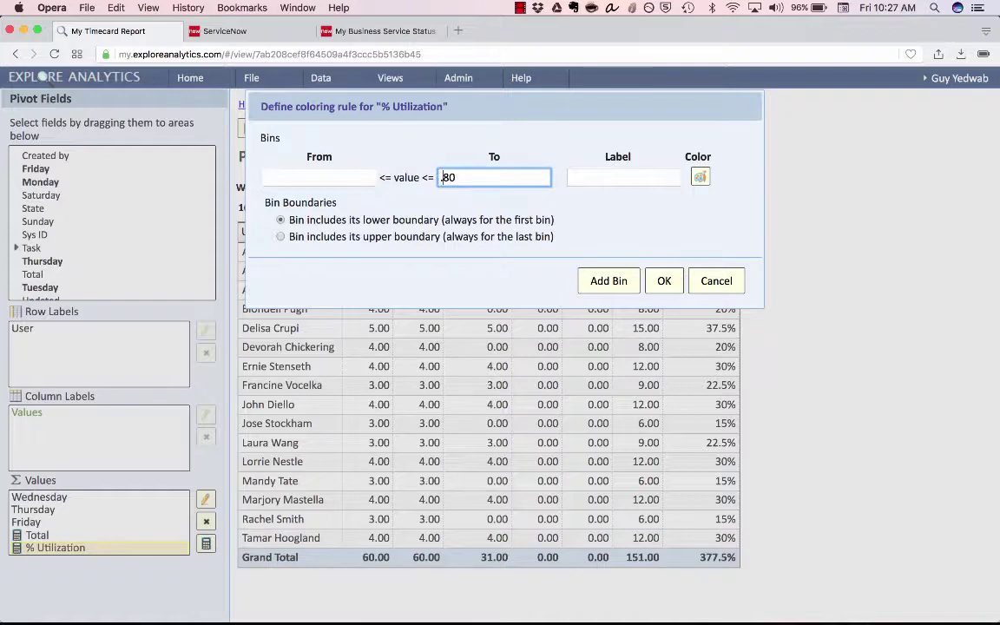
{"action": "left_click", "coordinate": [700, 176]}
{"action": "left_click", "coordinate": [718, 191]}
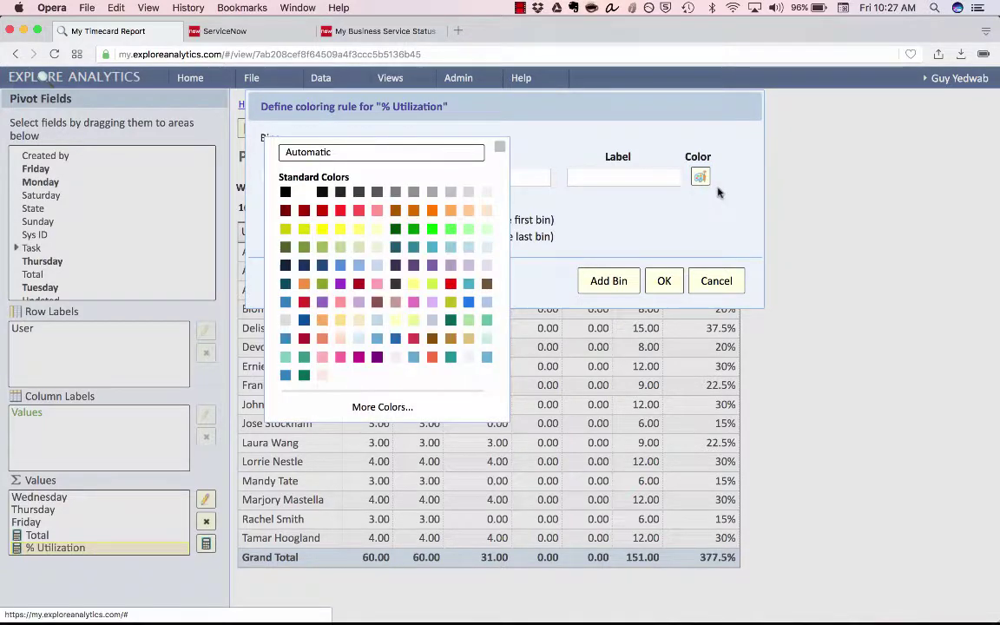
{"action": "left_click", "coordinate": [377, 265]}
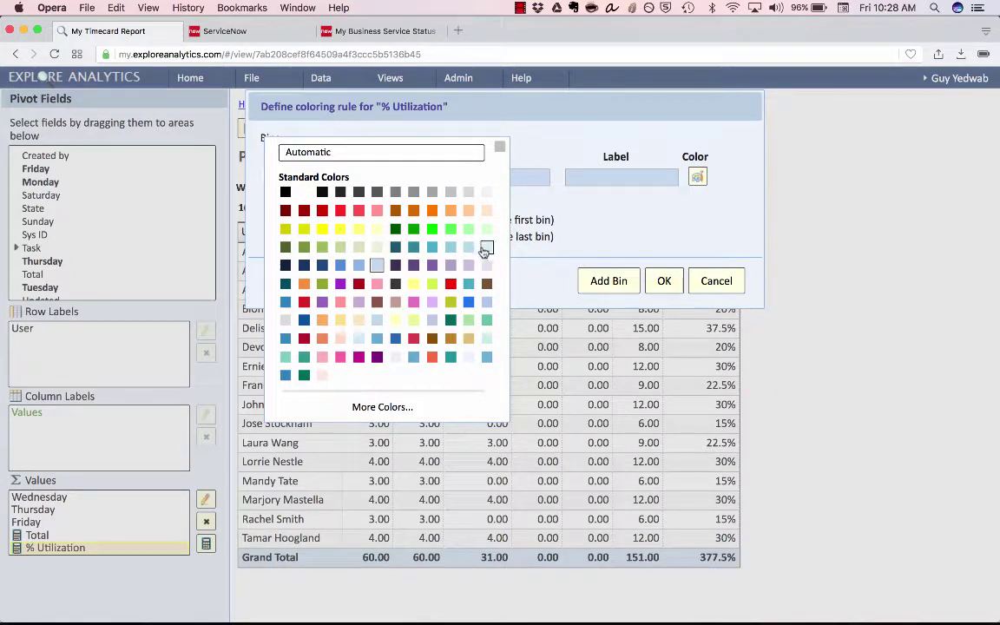
{"action": "left_click", "coordinate": [483, 249]}
Step: Add a second bin from .80 to 1 with a light blue background
{"action": "left_click", "coordinate": [607, 281]}
{"action": "left_click", "coordinate": [700, 201]}
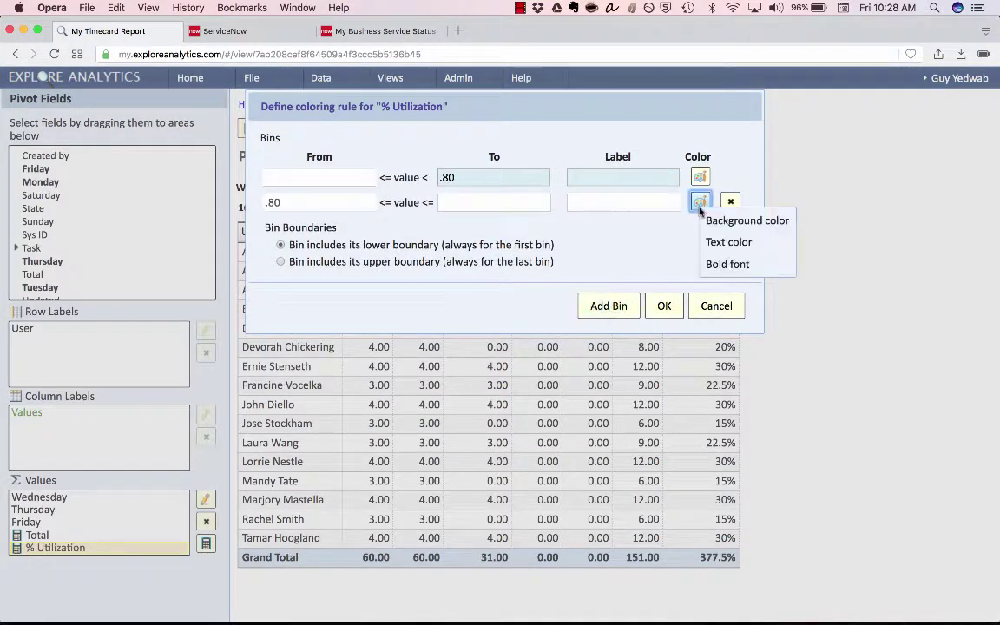
{"action": "left_click", "coordinate": [709, 221]}
{"action": "left_click", "coordinate": [424, 221]}
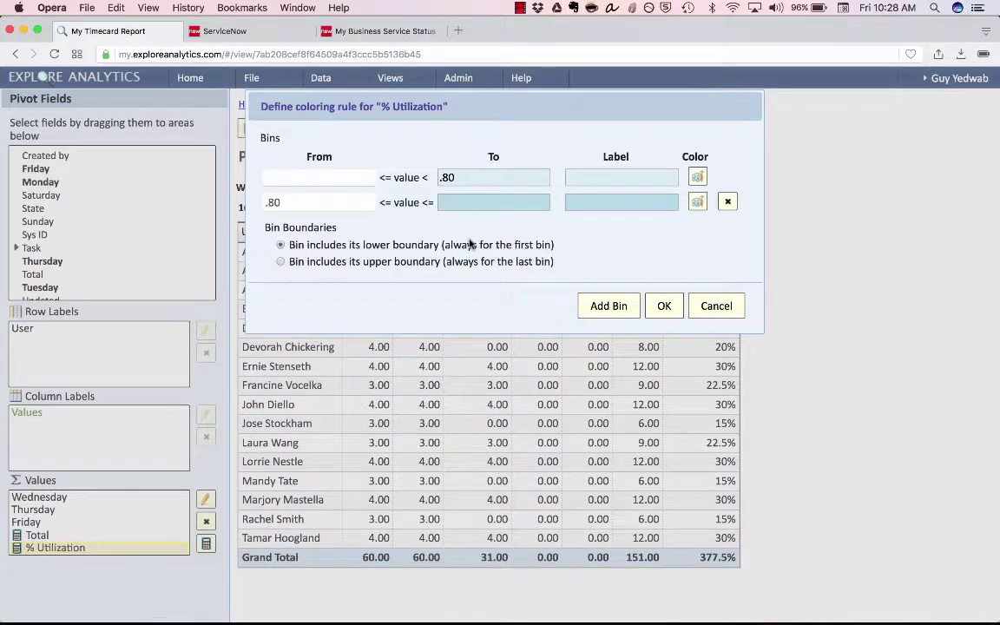
{"action": "left_click", "coordinate": [496, 203]}
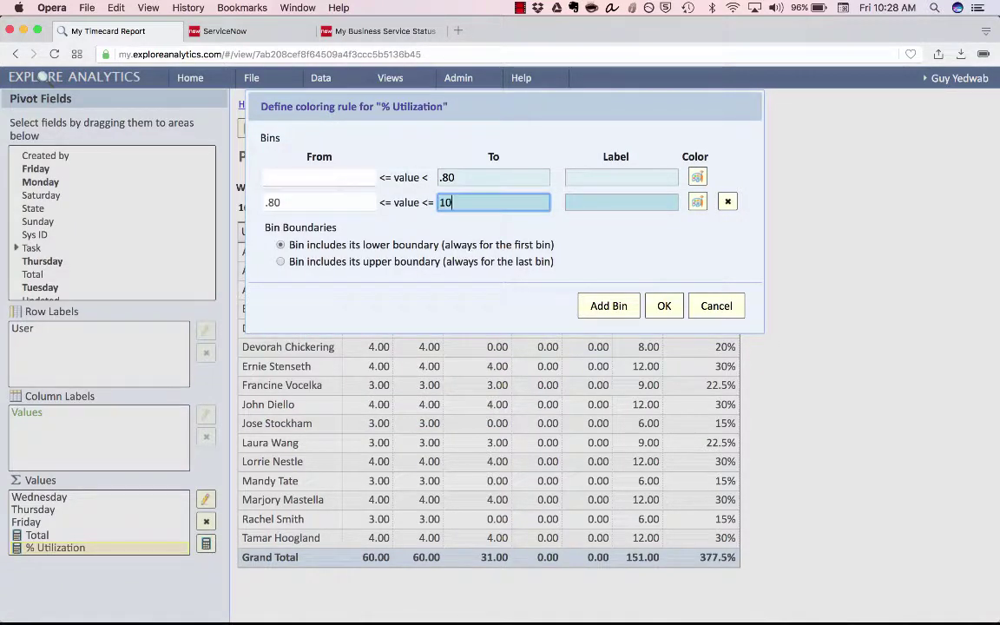
{"action": "key", "text": "BackSpace"}
Step: Add a third bin from 1 to 1.2 with a teal background
{"action": "left_click", "coordinate": [586, 308]}
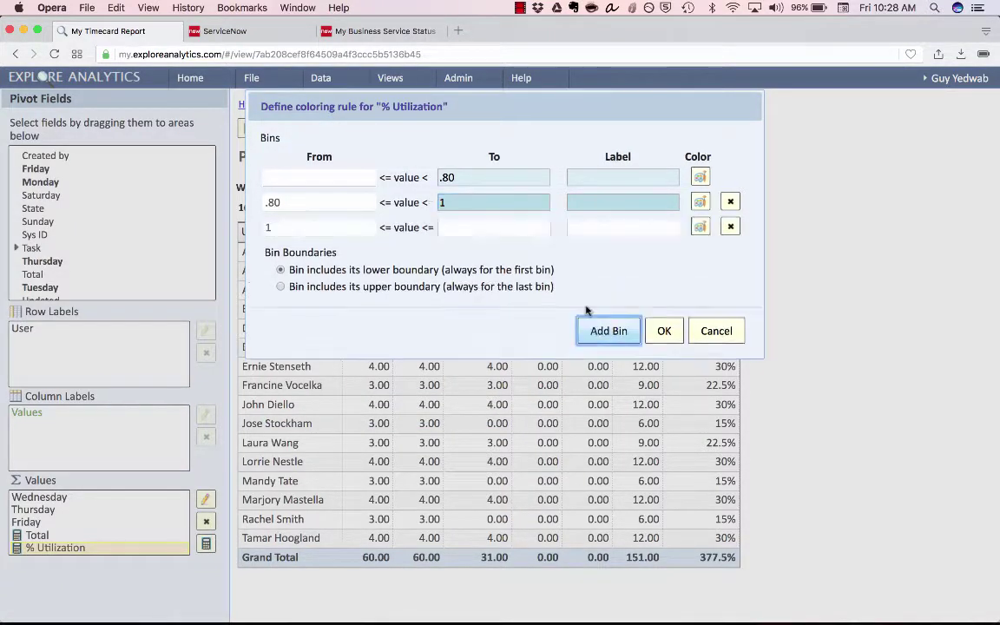
{"action": "left_click", "coordinate": [518, 224]}
{"action": "type", "text": "1.2"}
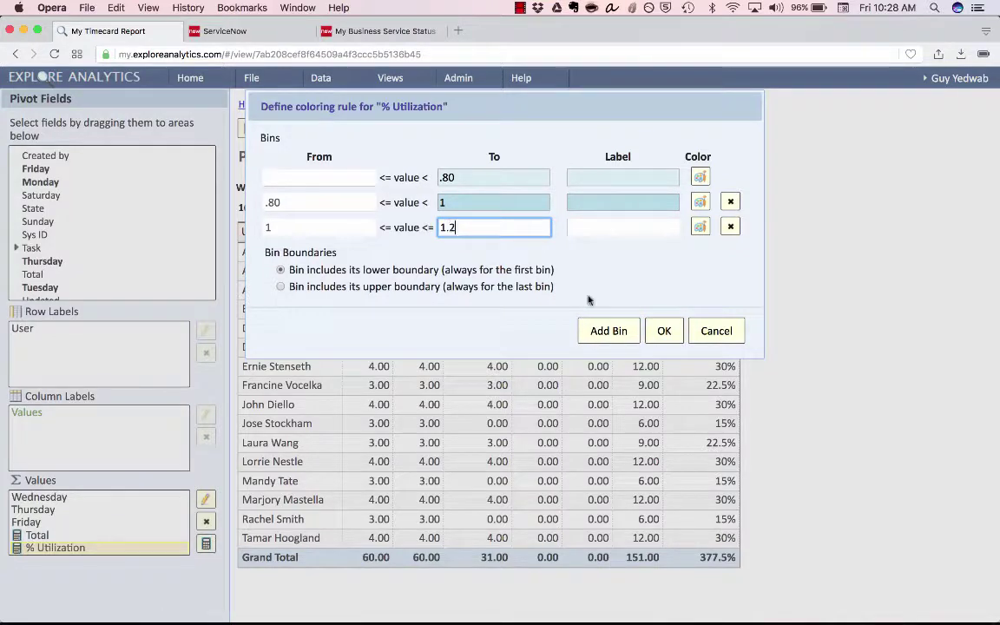
{"action": "left_click", "coordinate": [700, 226]}
{"action": "left_click", "coordinate": [733, 241]}
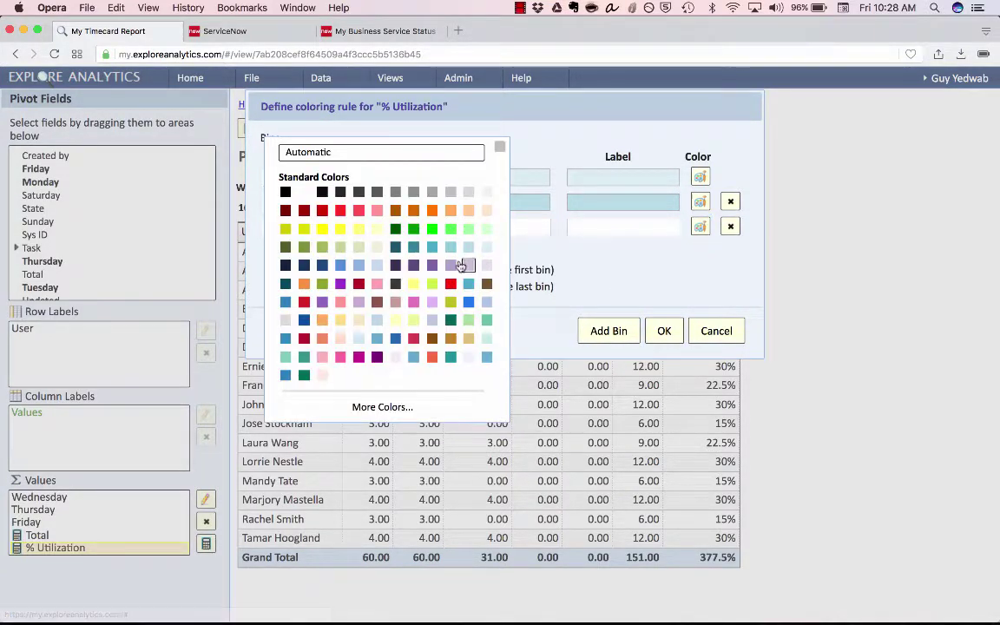
{"action": "left_click", "coordinate": [391, 228]}
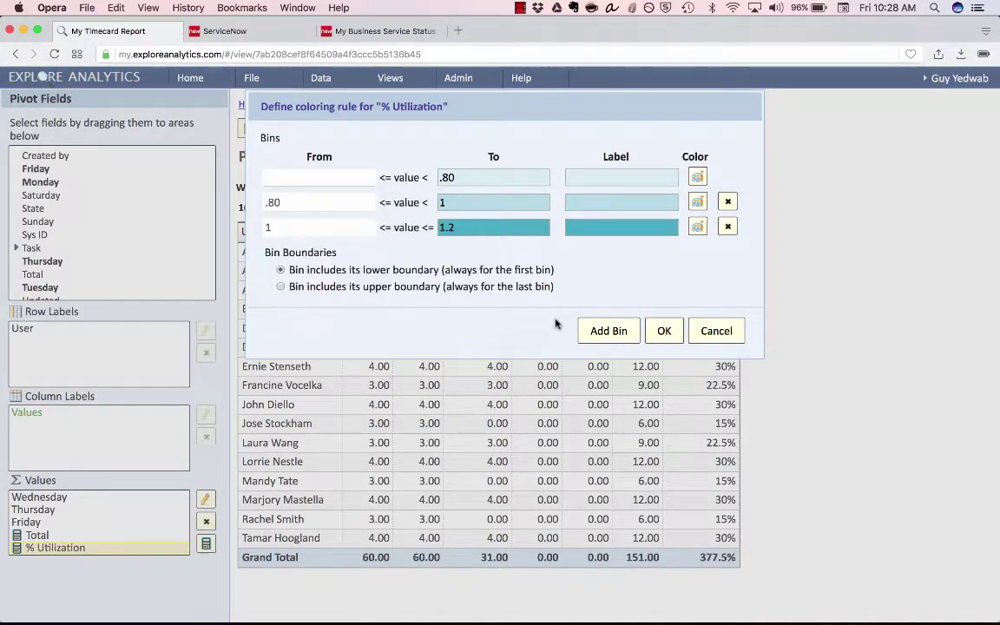
Step: Add a fourth bin from 1.2 upward with a dark teal background
{"action": "left_click", "coordinate": [599, 335]}
{"action": "left_click", "coordinate": [700, 251]}
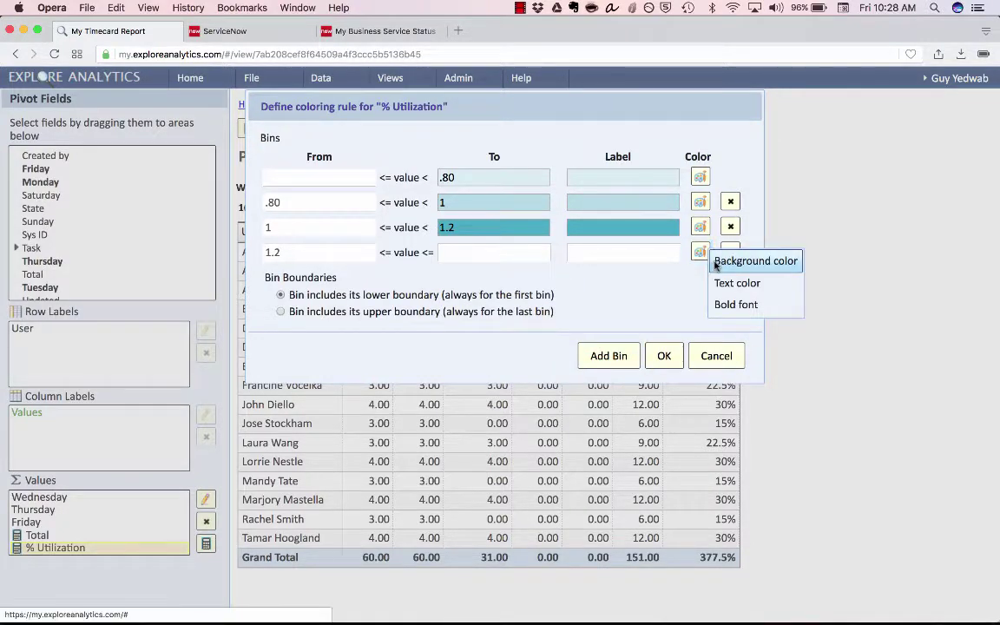
{"action": "left_click", "coordinate": [716, 263]}
{"action": "left_click", "coordinate": [395, 247]}
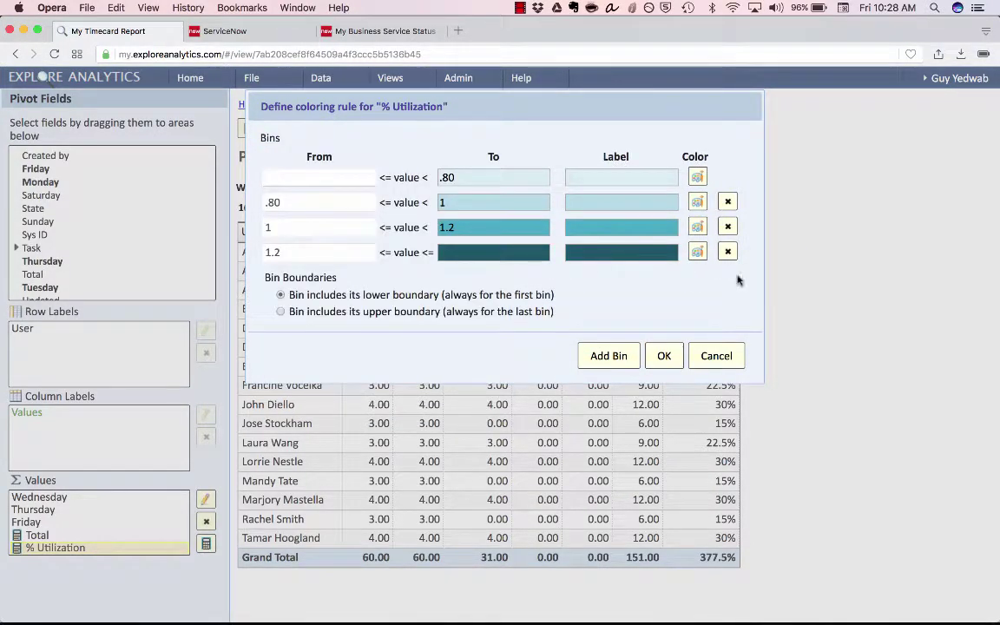
{"action": "left_click", "coordinate": [698, 251]}
{"action": "left_click", "coordinate": [717, 262]}
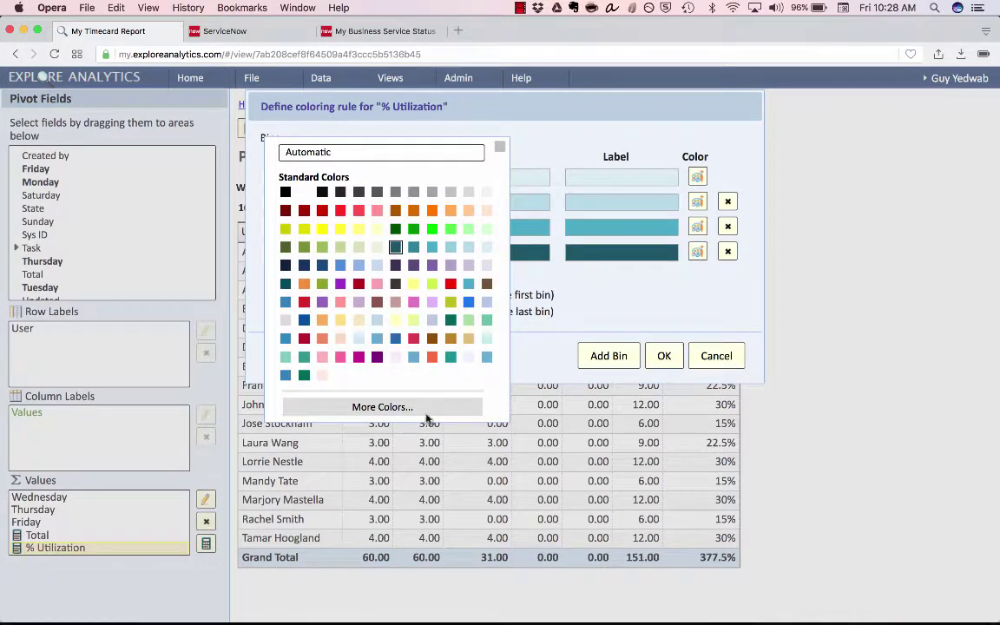
{"action": "left_click", "coordinate": [499, 147]}
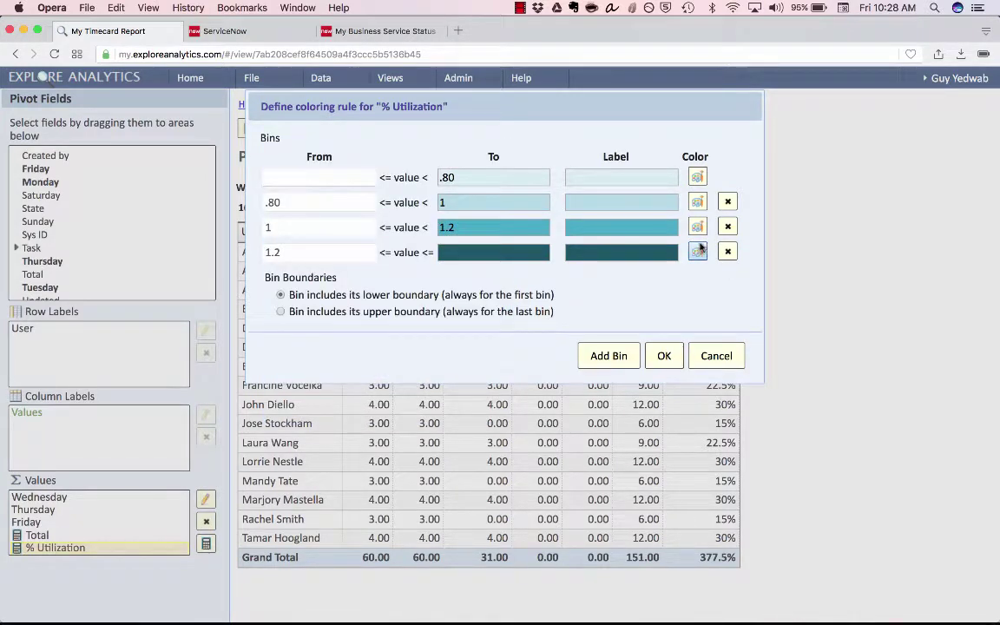
Step: Give the top bin a custom text colour and bold font, then apply the rule
{"action": "left_click", "coordinate": [698, 251]}
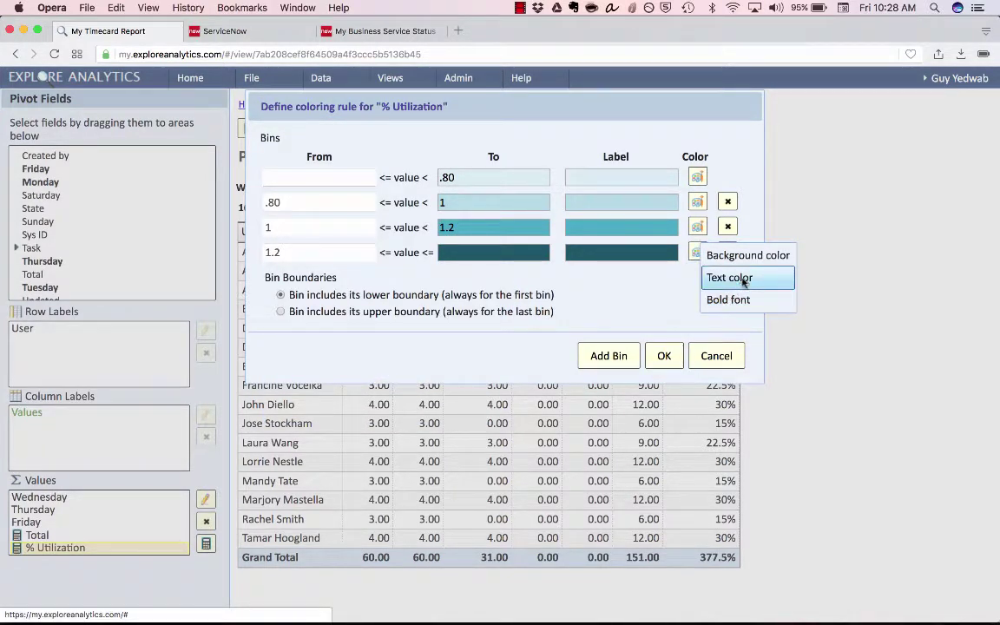
{"action": "left_click", "coordinate": [733, 278]}
{"action": "left_click", "coordinate": [275, 176]}
{"action": "left_click", "coordinate": [698, 250]}
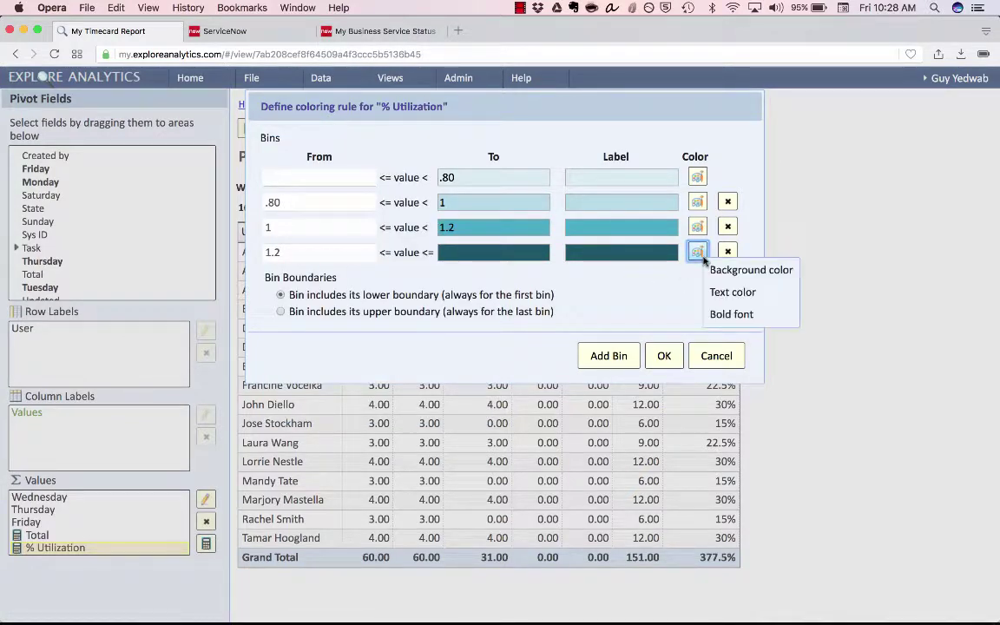
{"action": "left_click", "coordinate": [725, 295]}
{"action": "left_click", "coordinate": [676, 357]}
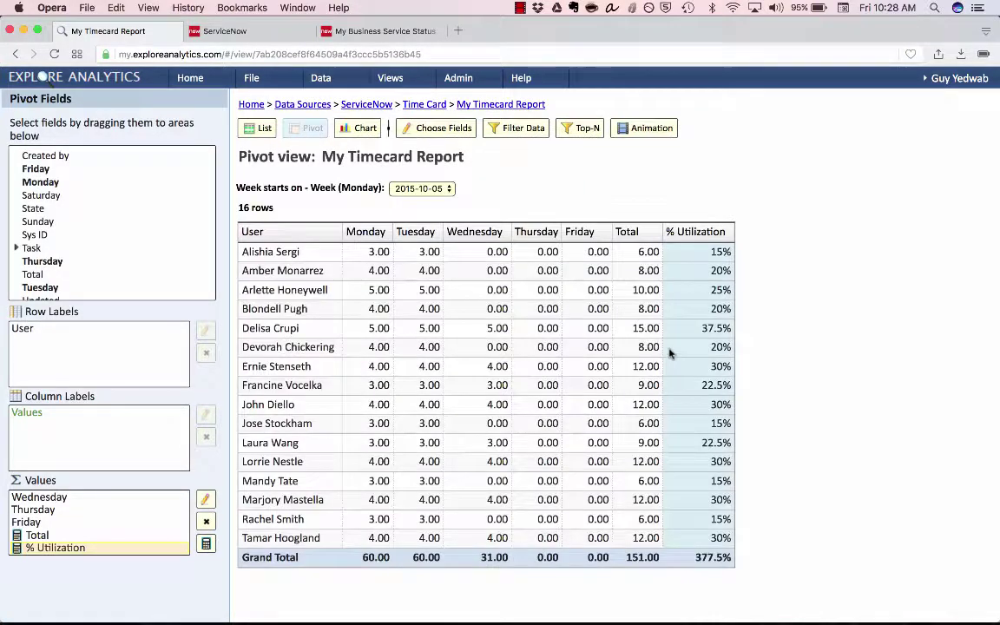
Step: Switch the 'Week starts on' filter from 2015-10-05 to the week of 2016-08-08
{"action": "left_click", "coordinate": [450, 189]}
{"action": "scroll", "coordinate": [420, 417], "scroll_direction": "down", "scroll_amount": 3}
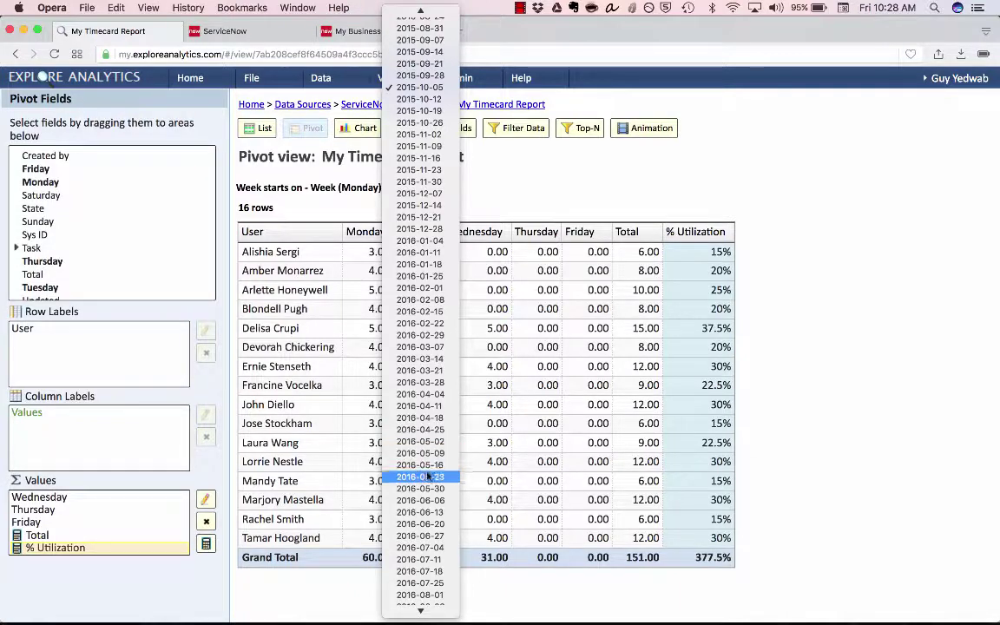
{"action": "scroll", "coordinate": [433, 516], "scroll_direction": "down", "scroll_amount": 5}
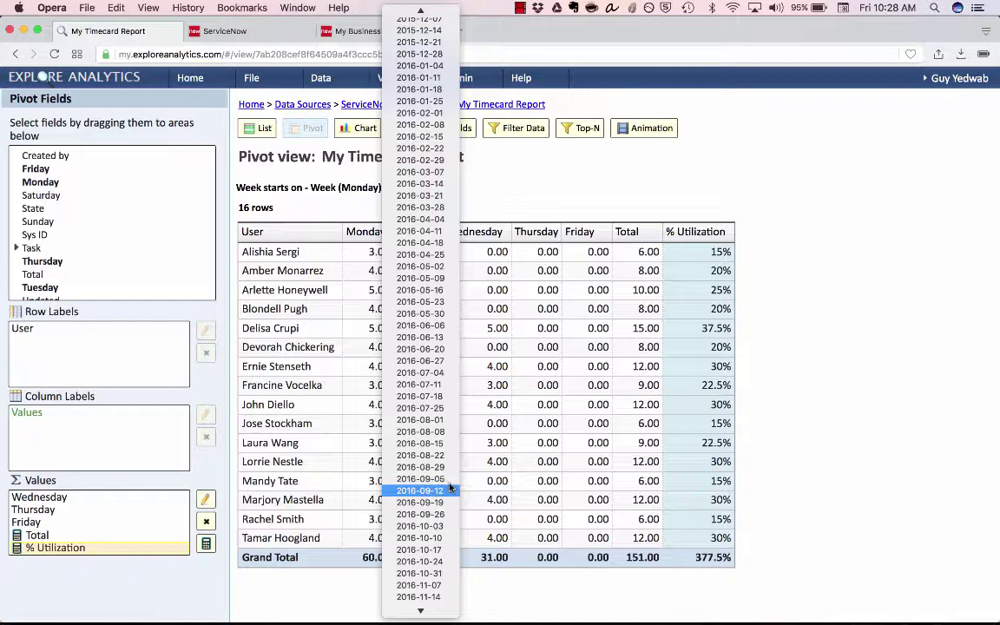
{"action": "left_click", "coordinate": [420, 431]}
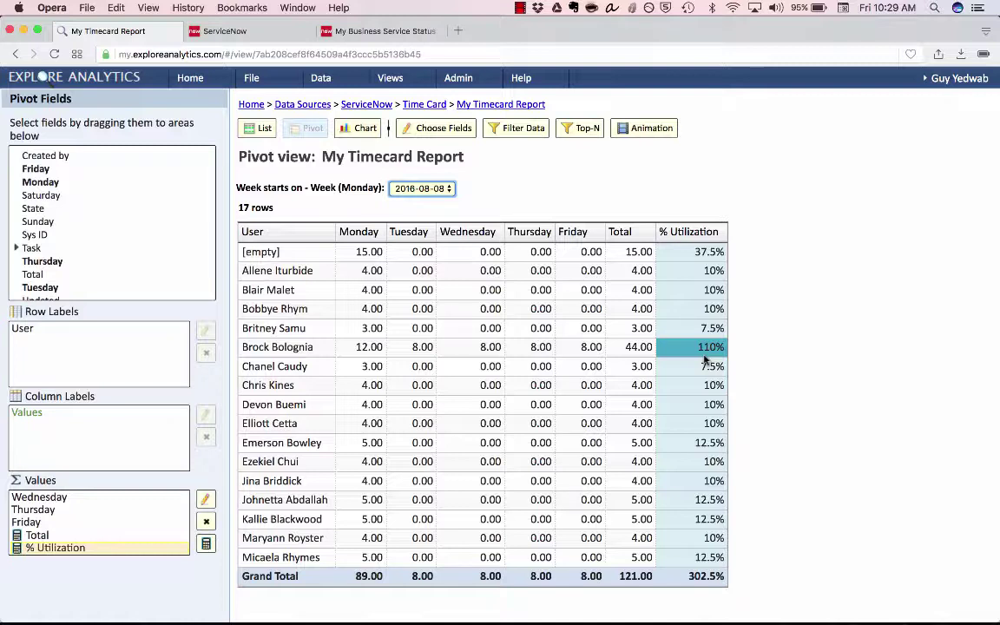
Step: Drill through the 44.00 total in the 110% row to its detailed Time Card records
{"action": "right_click", "coordinate": [616, 352]}
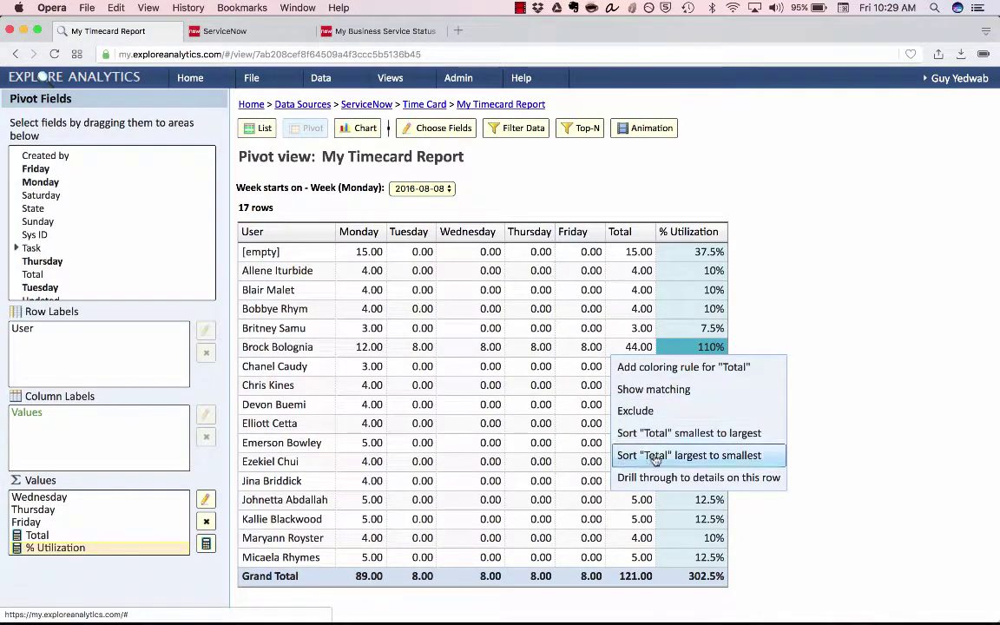
{"action": "left_click", "coordinate": [647, 476]}
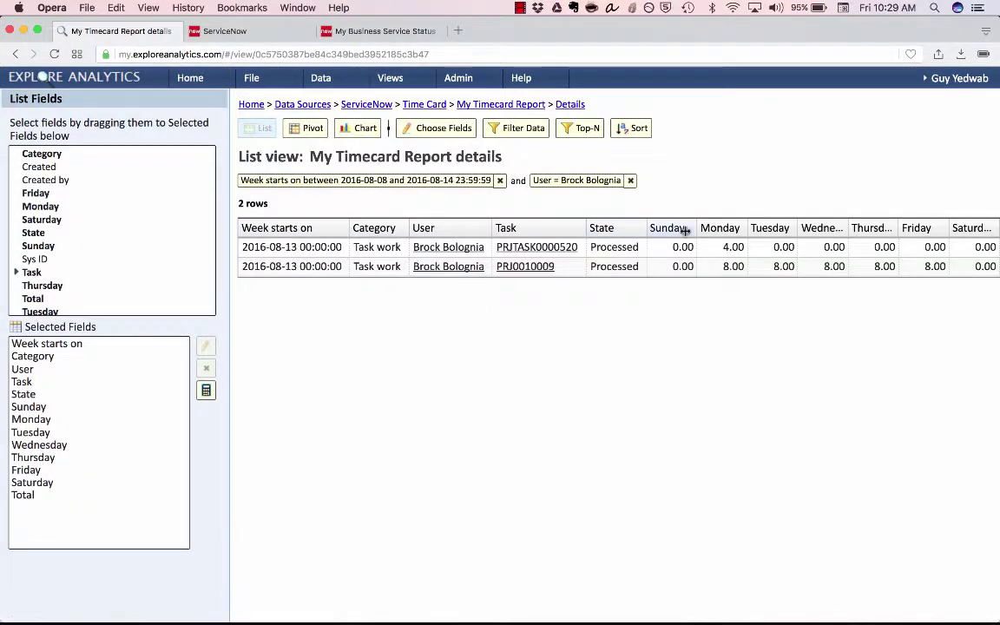
{"action": "scroll", "coordinate": [682, 227], "scroll_direction": "right", "scroll_amount": 3}
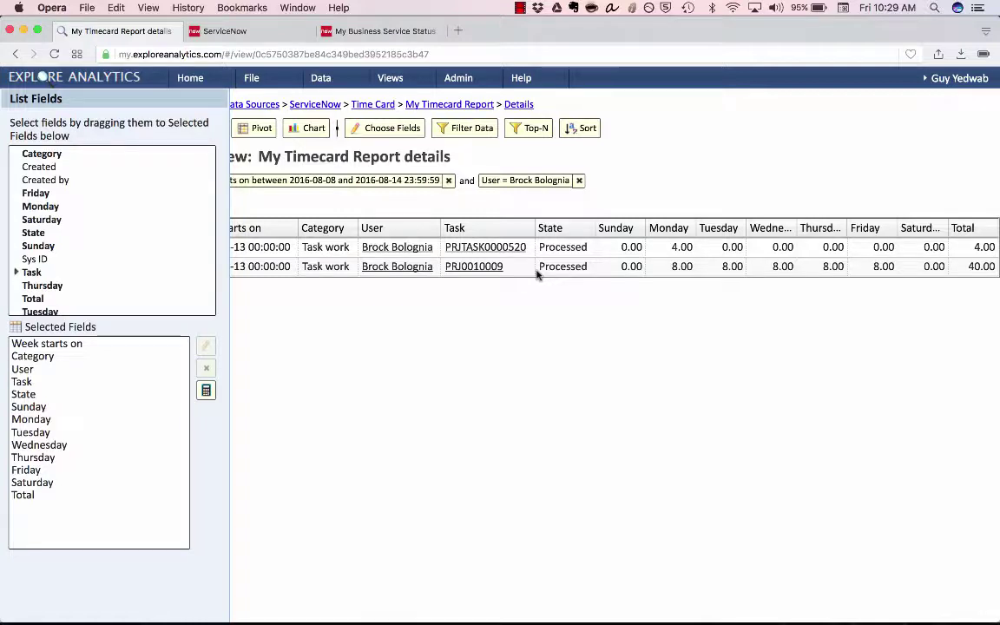
Step: Publish My Timecard Report as a live view to ServiceNow and select its embed code
{"action": "left_click", "coordinate": [492, 104]}
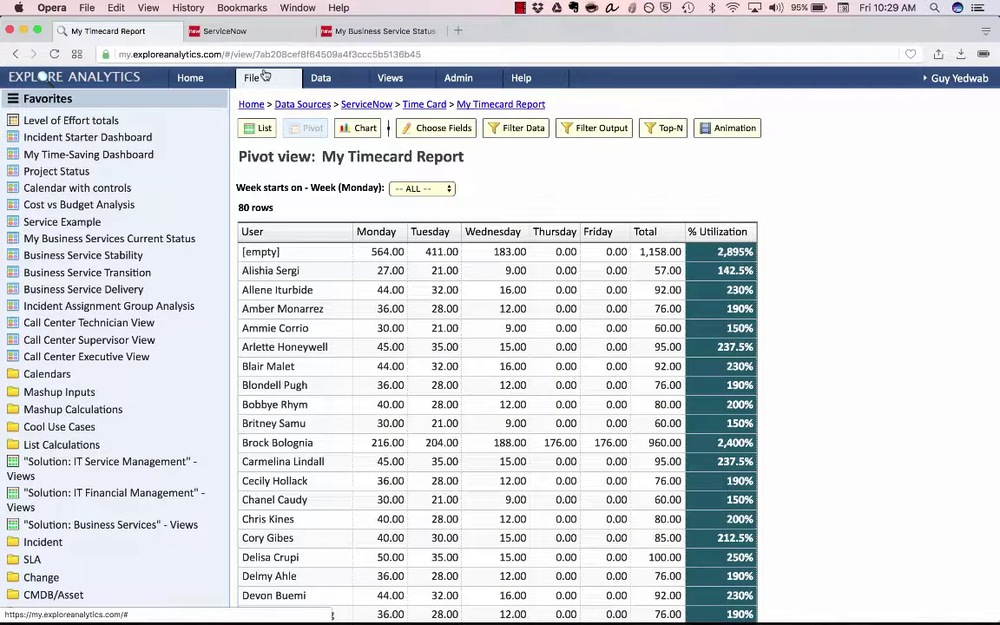
{"action": "left_click", "coordinate": [265, 75]}
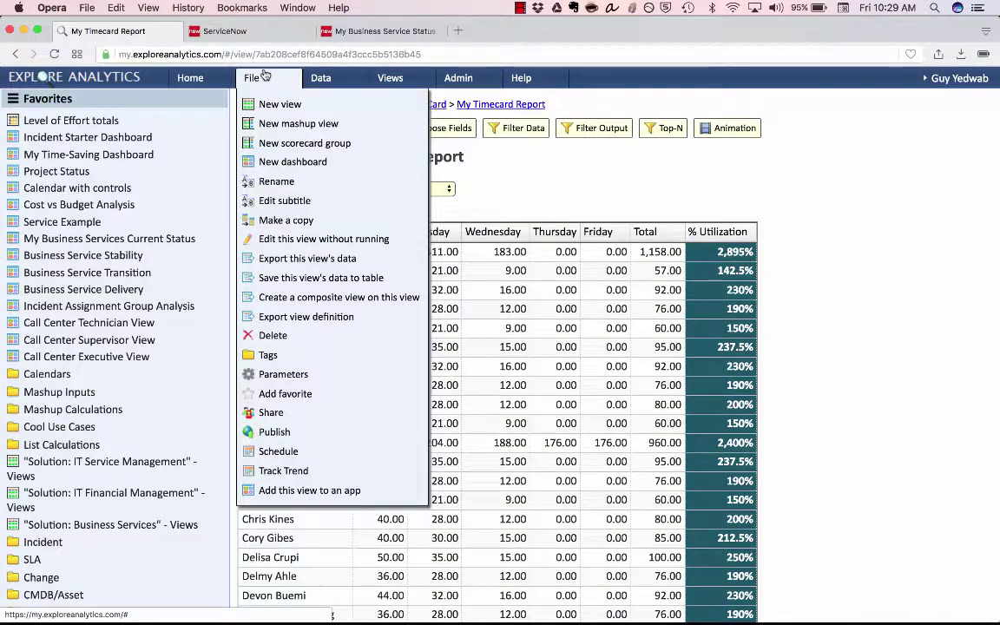
{"action": "left_click", "coordinate": [301, 430]}
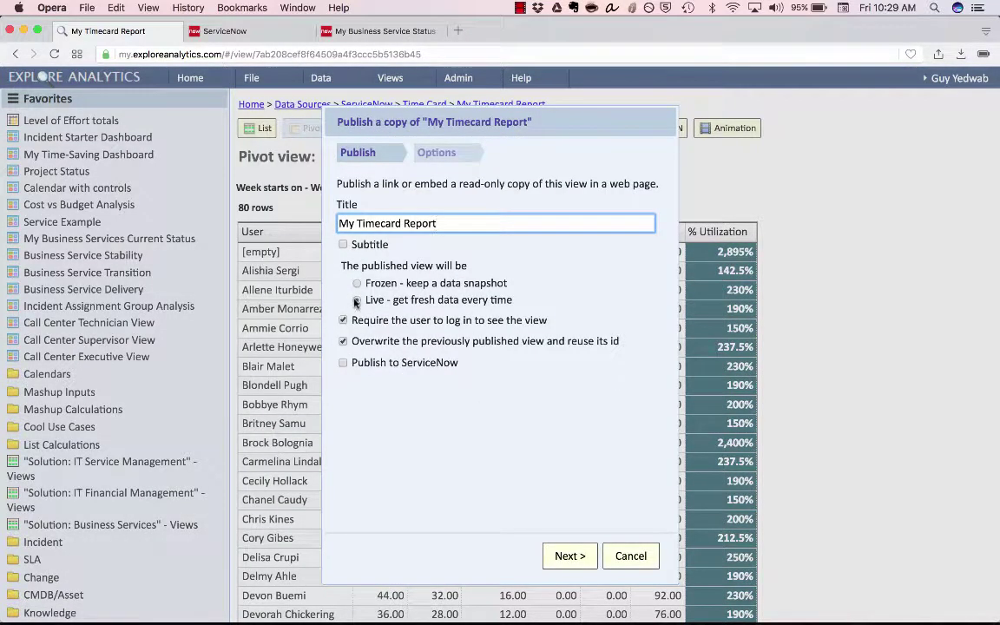
{"action": "left_click", "coordinate": [416, 364]}
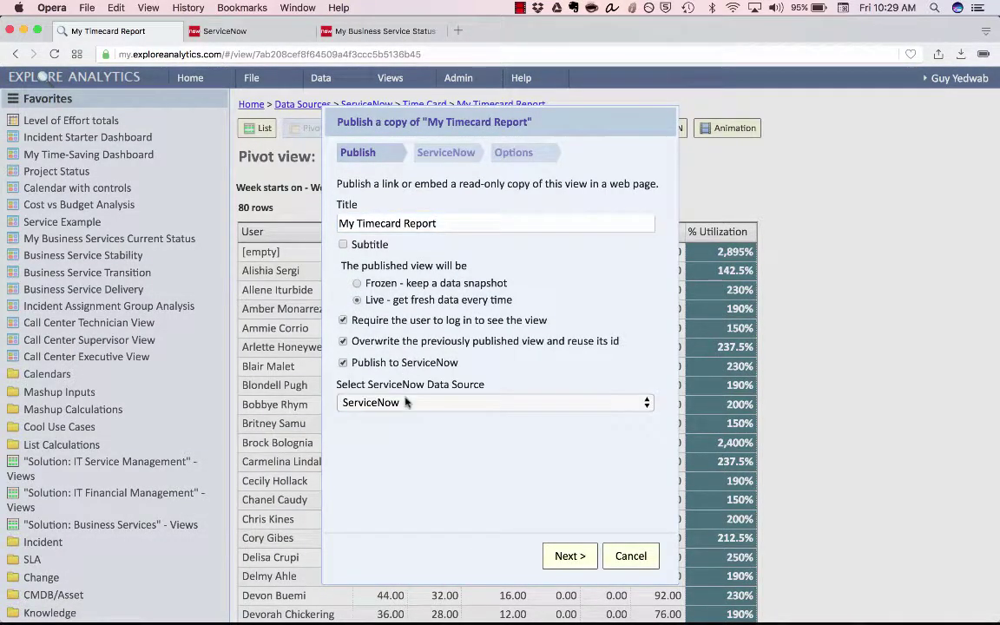
{"action": "left_click", "coordinate": [593, 554]}
{"action": "left_click", "coordinate": [592, 554]}
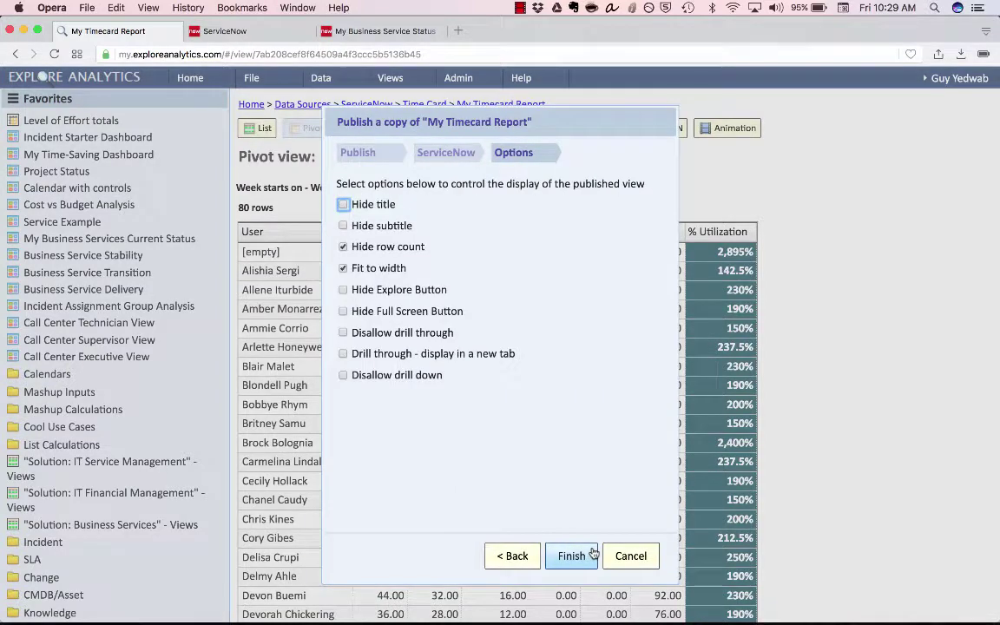
{"action": "left_click", "coordinate": [592, 554]}
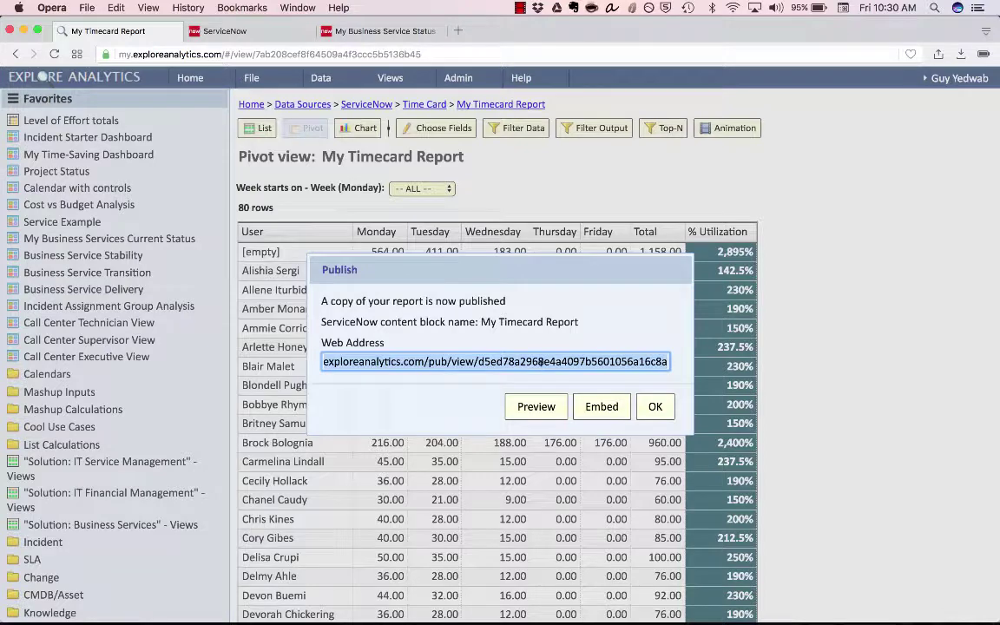
{"action": "left_click", "coordinate": [590, 407]}
{"action": "left_click", "coordinate": [422, 431]}
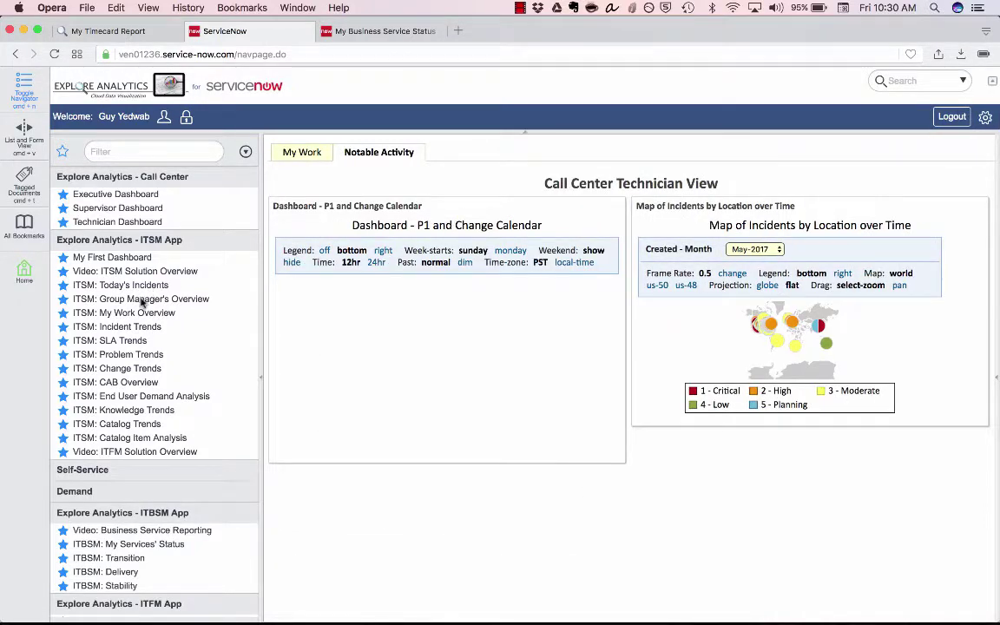
Step: Add the Explore Analytics 'my timecard' content block to the top of My CAB Overview
{"action": "left_click", "coordinate": [98, 95]}
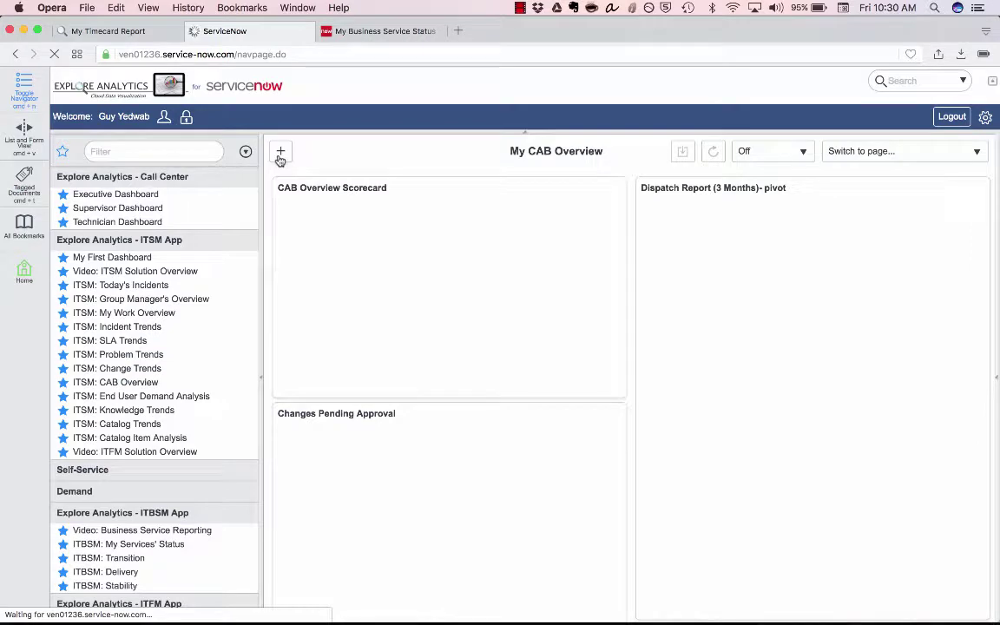
{"action": "left_click", "coordinate": [280, 155]}
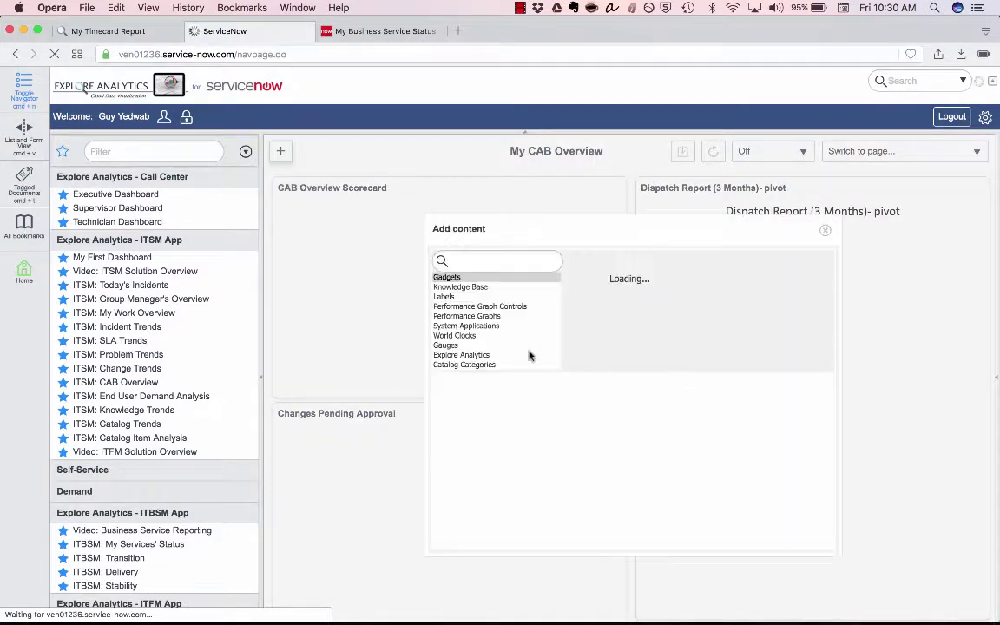
{"action": "left_click", "coordinate": [469, 313]}
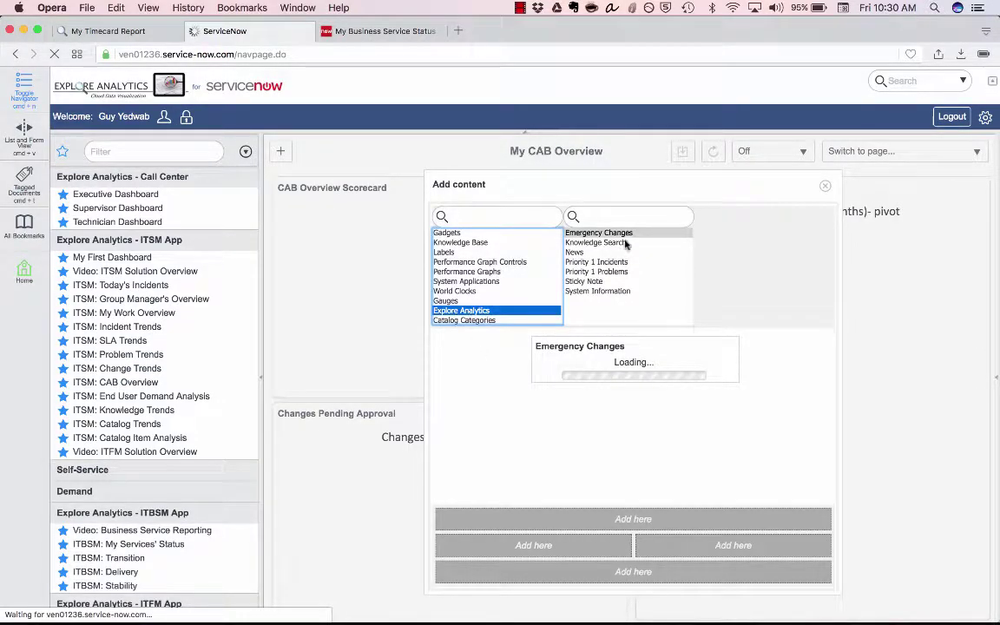
{"action": "left_click", "coordinate": [618, 214]}
{"action": "type", "text": "my"}
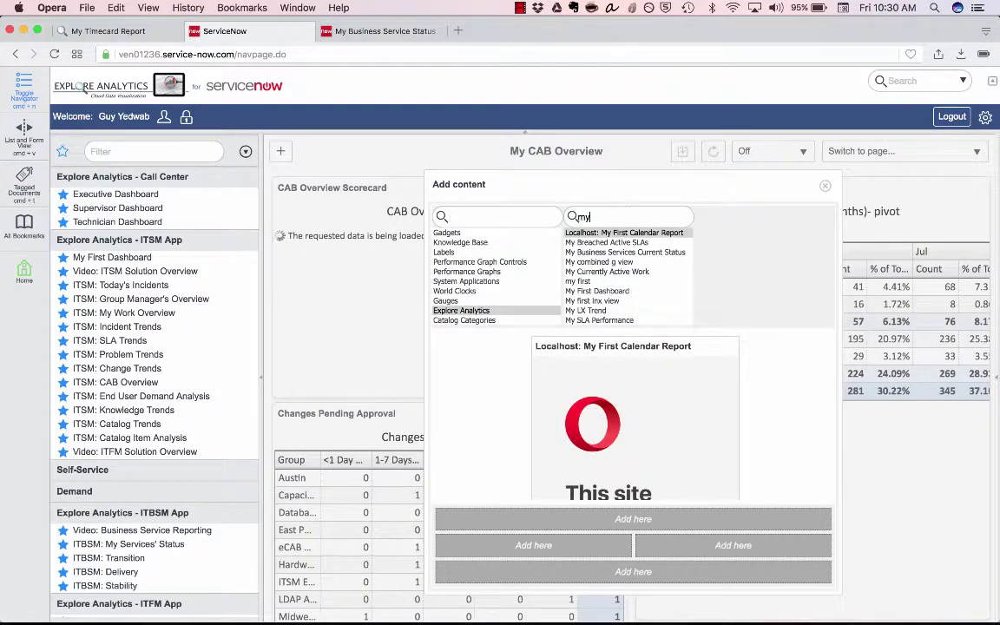
{"action": "type", "text": " timecard"}
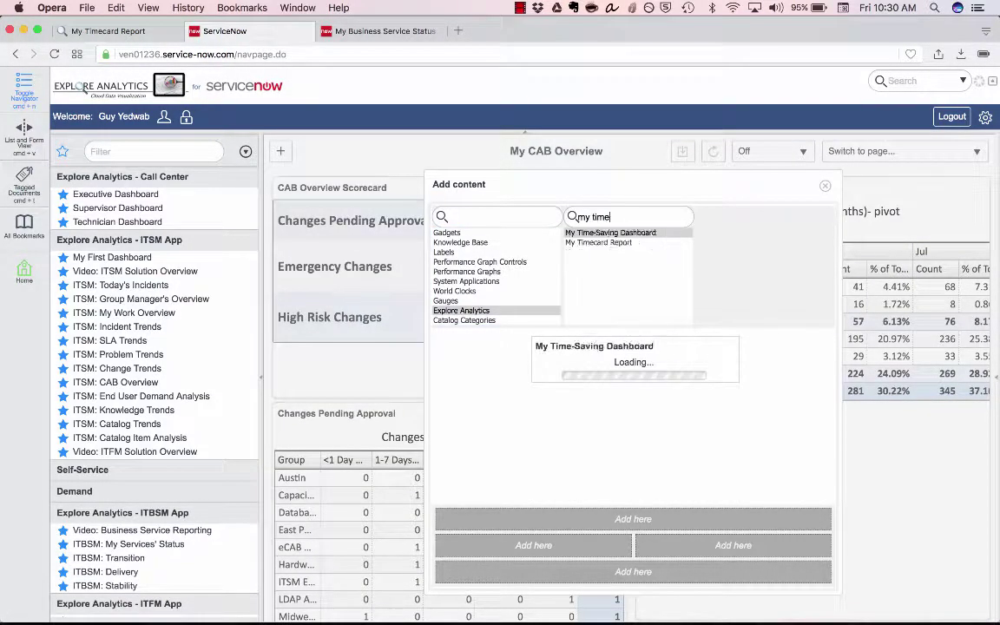
{"action": "left_click", "coordinate": [614, 525]}
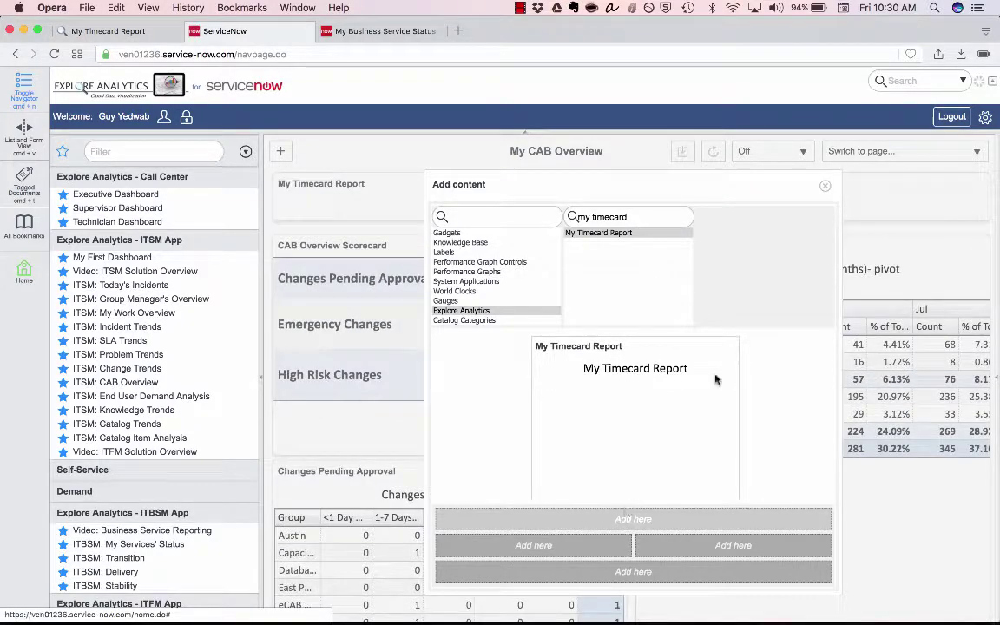
{"action": "left_click", "coordinate": [826, 188]}
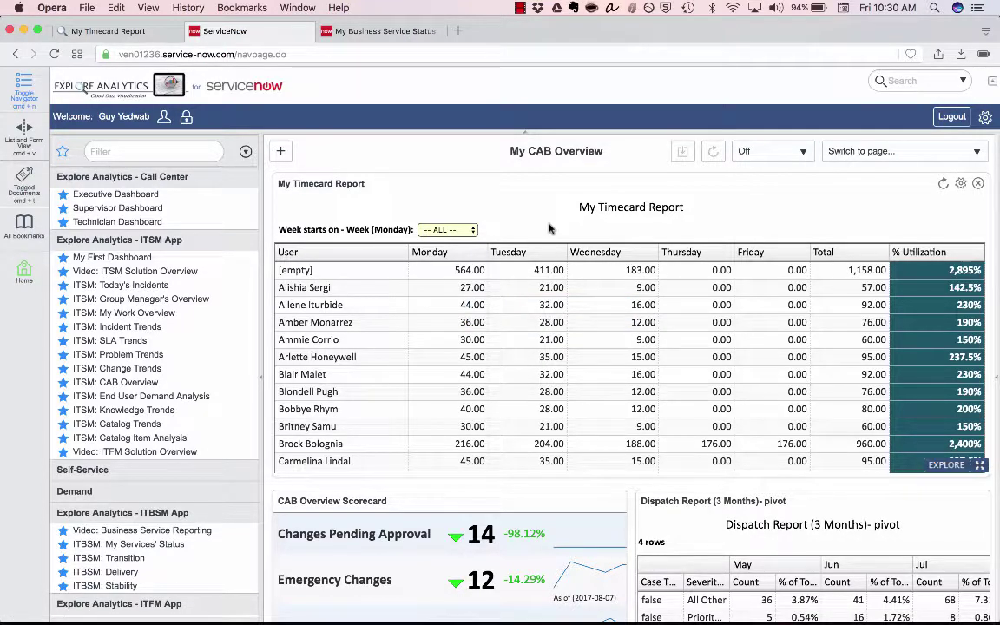
Step: Review the embedded My Timecard Report block's live data, then remove it from the dashboard
{"action": "scroll", "coordinate": [551, 227], "scroll_direction": "down", "scroll_amount": 2}
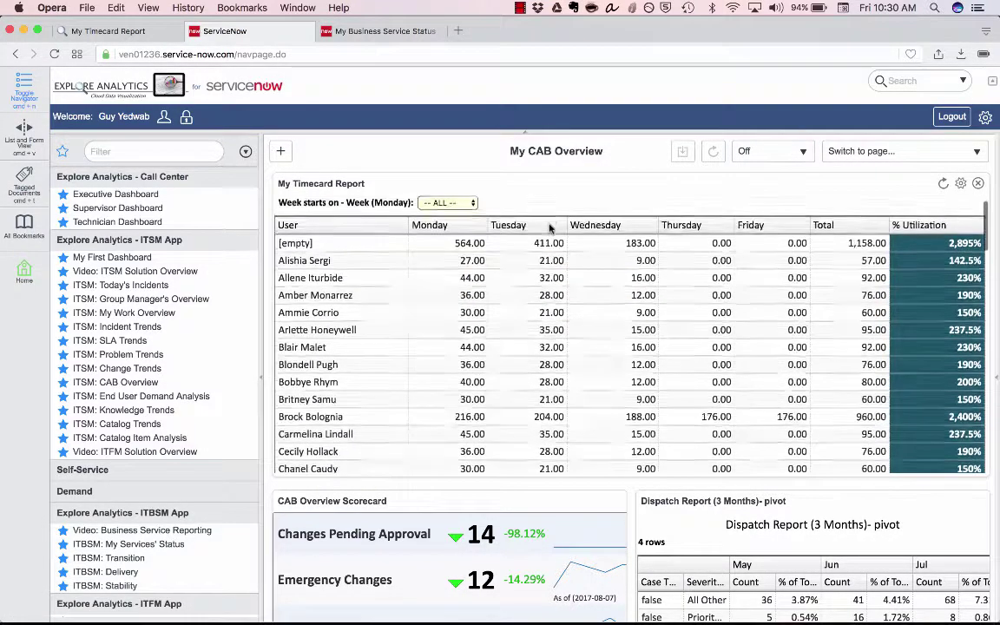
{"action": "scroll", "coordinate": [607, 217], "scroll_direction": "up", "scroll_amount": 2}
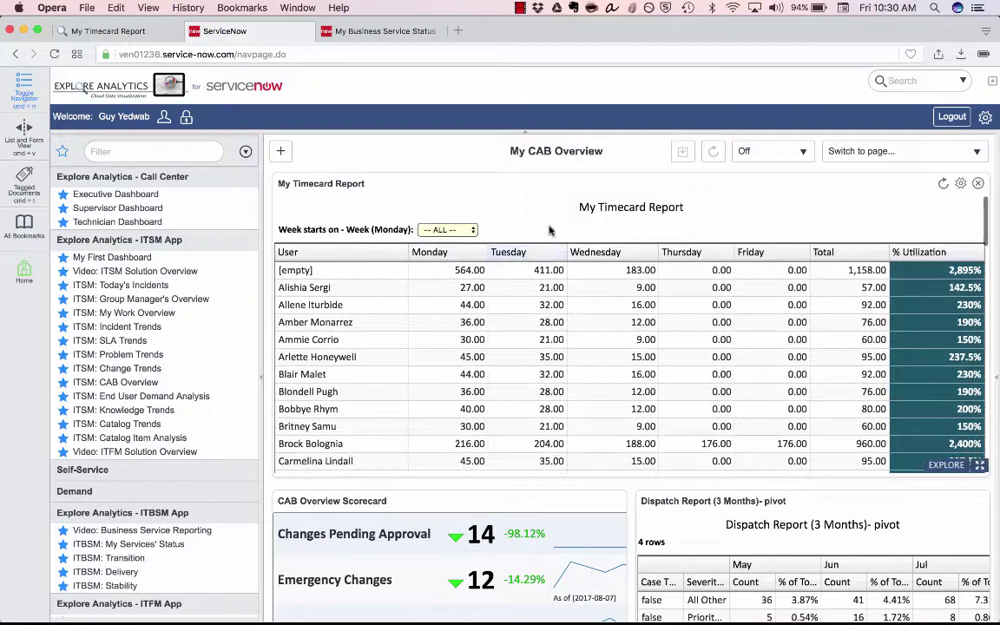
{"action": "left_click", "coordinate": [979, 185]}
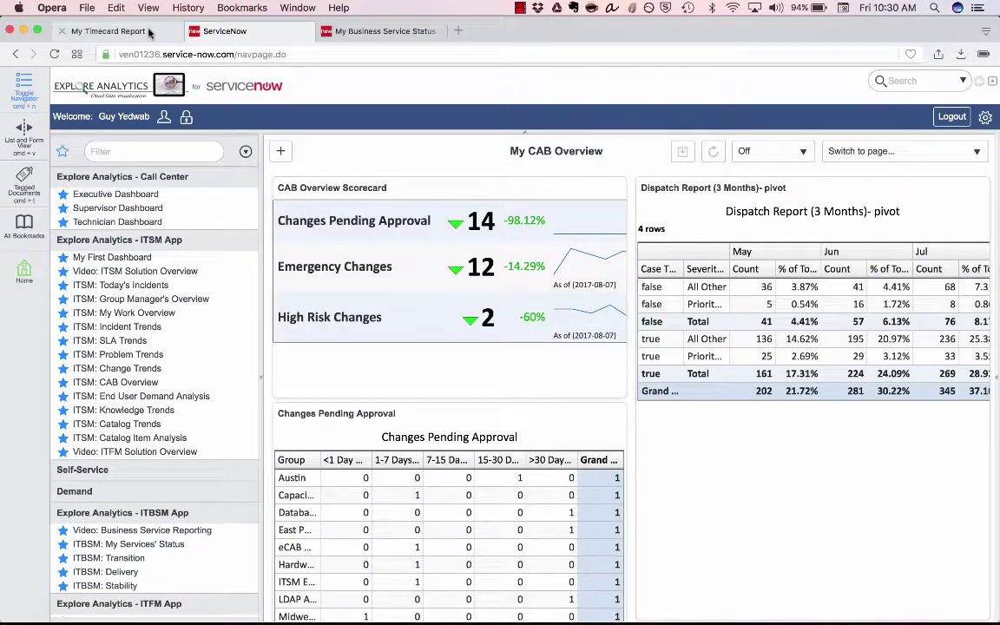
Step: Inspect the % Utilization field's formula (Total divided by 40) and close it unchanged
{"action": "left_click", "coordinate": [121, 31]}
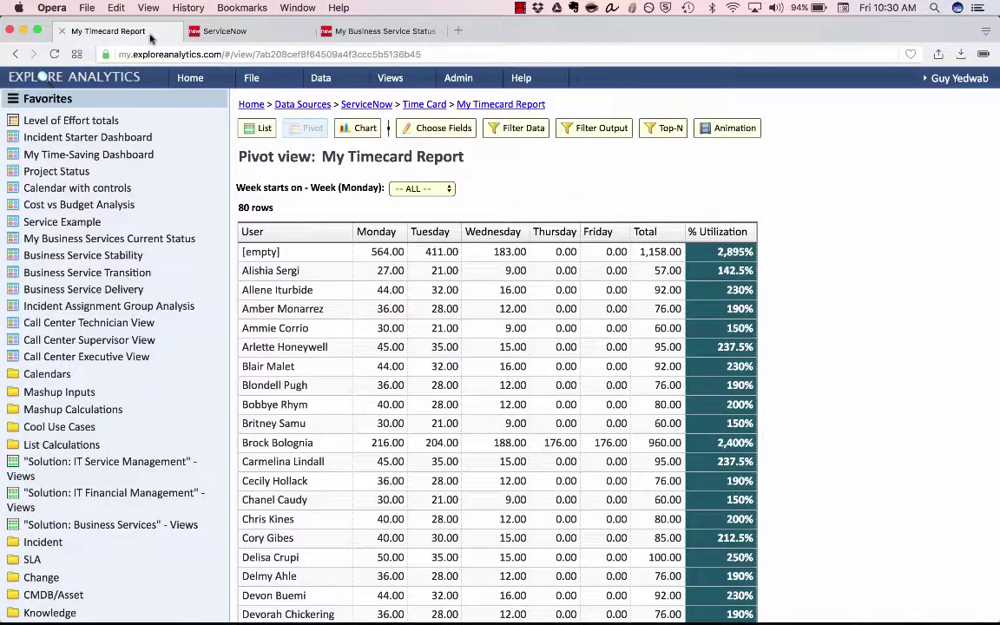
{"action": "left_click", "coordinate": [440, 130]}
{"action": "scroll", "coordinate": [130, 529], "scroll_direction": "down", "scroll_amount": 2}
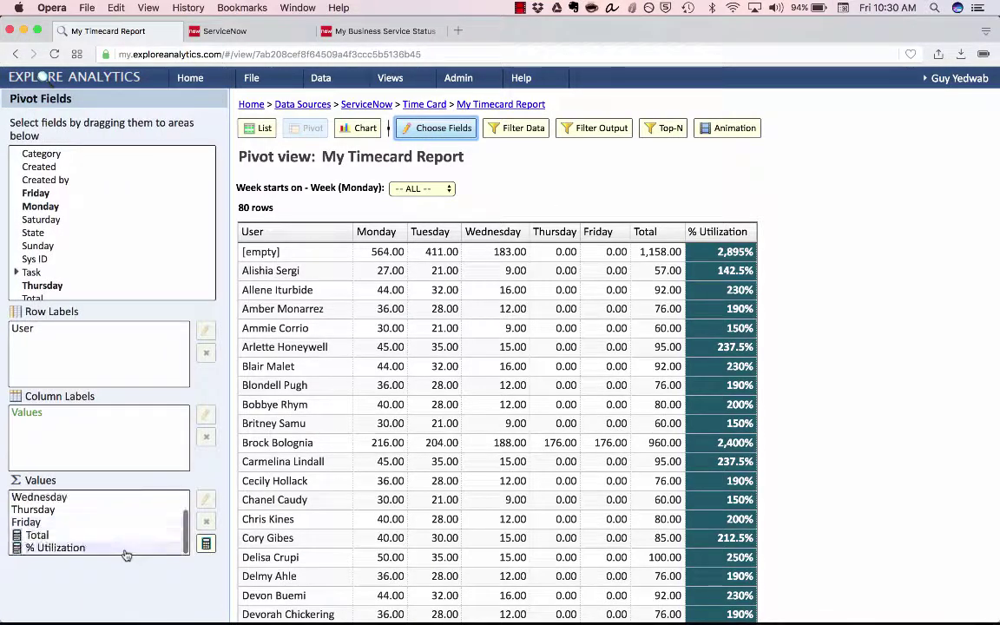
{"action": "double_click", "coordinate": [134, 548]}
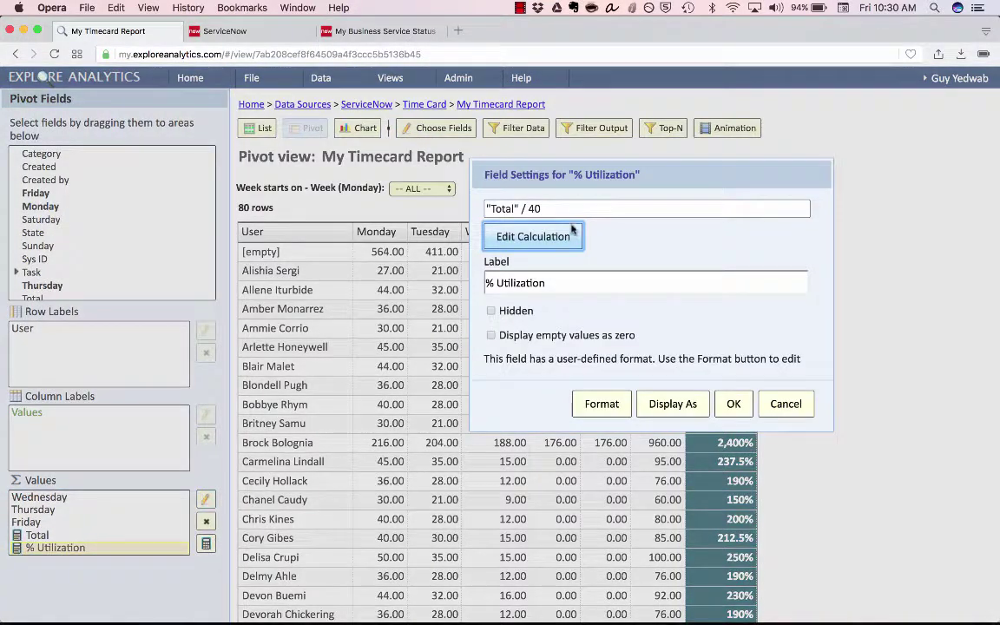
{"action": "left_click", "coordinate": [526, 208]}
{"action": "double_click", "coordinate": [534, 208]}
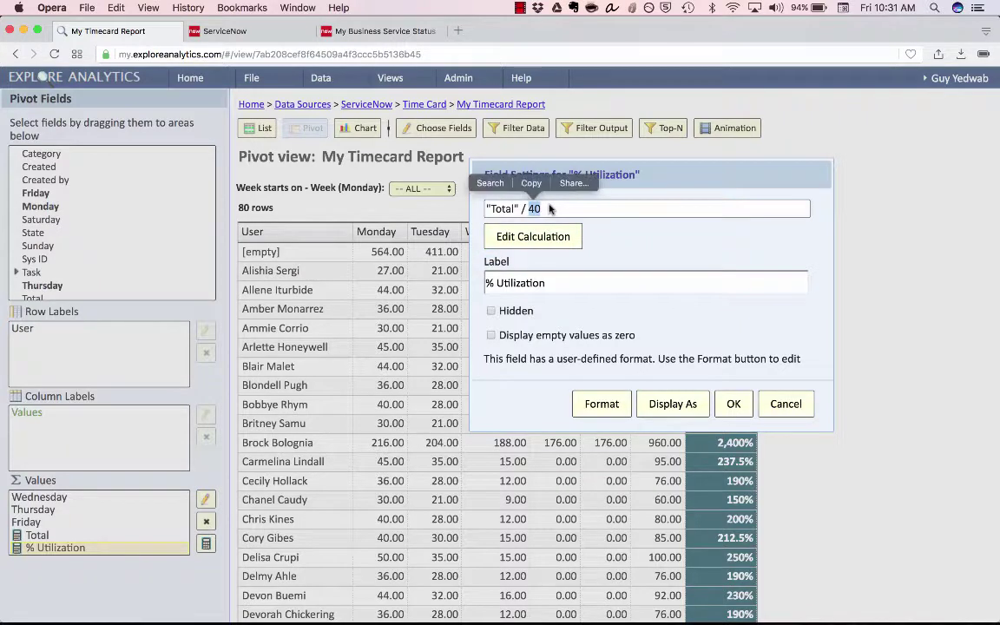
{"action": "left_click", "coordinate": [550, 209]}
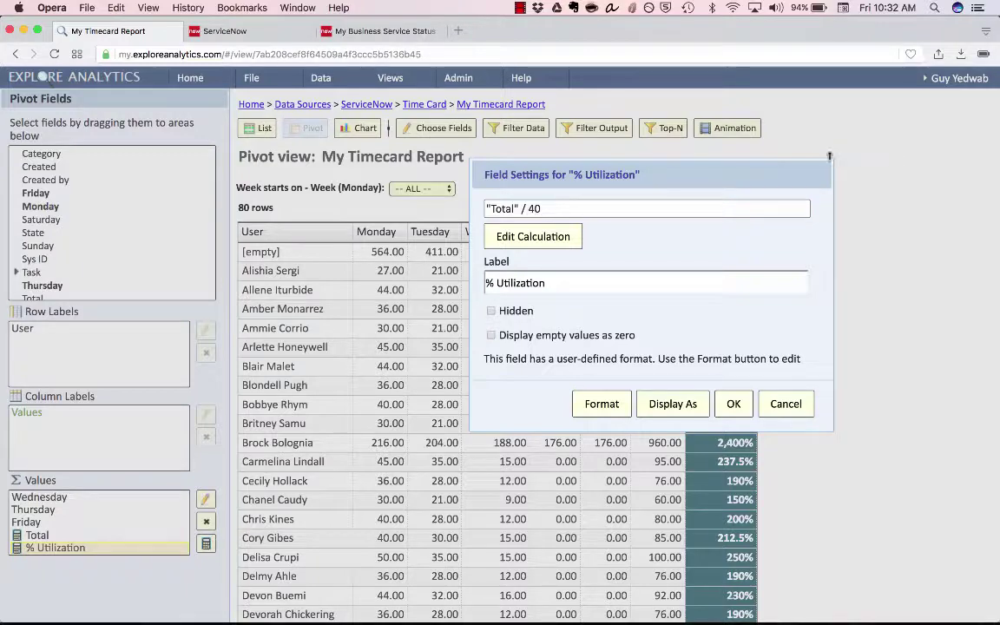
{"action": "key", "text": "Return"}
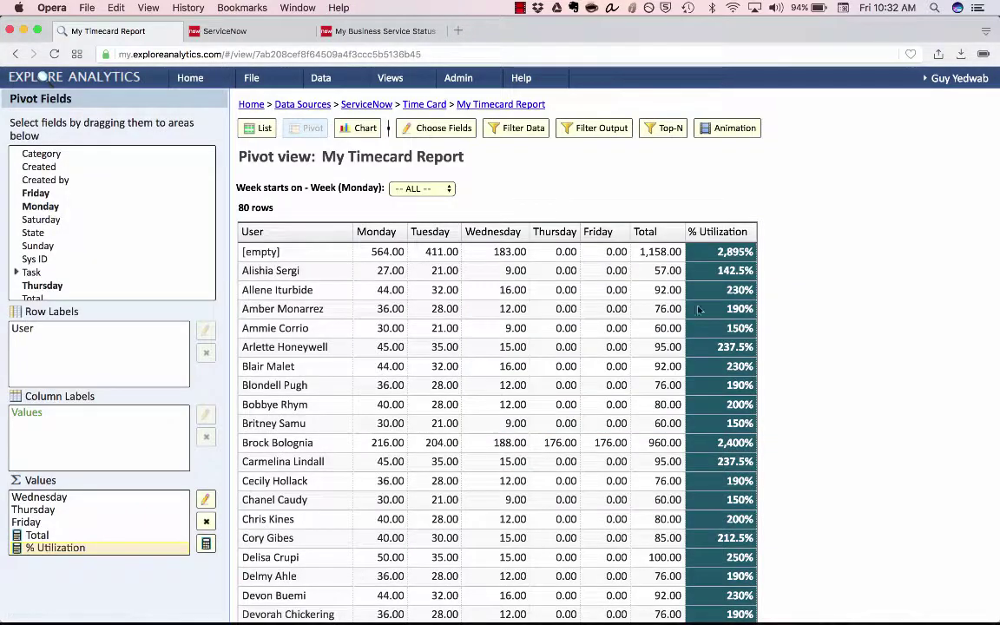
Step: Set the 'Week starts on' filter to 2015-08-31
{"action": "left_click", "coordinate": [422, 189]}
{"action": "left_click", "coordinate": [419, 216]}
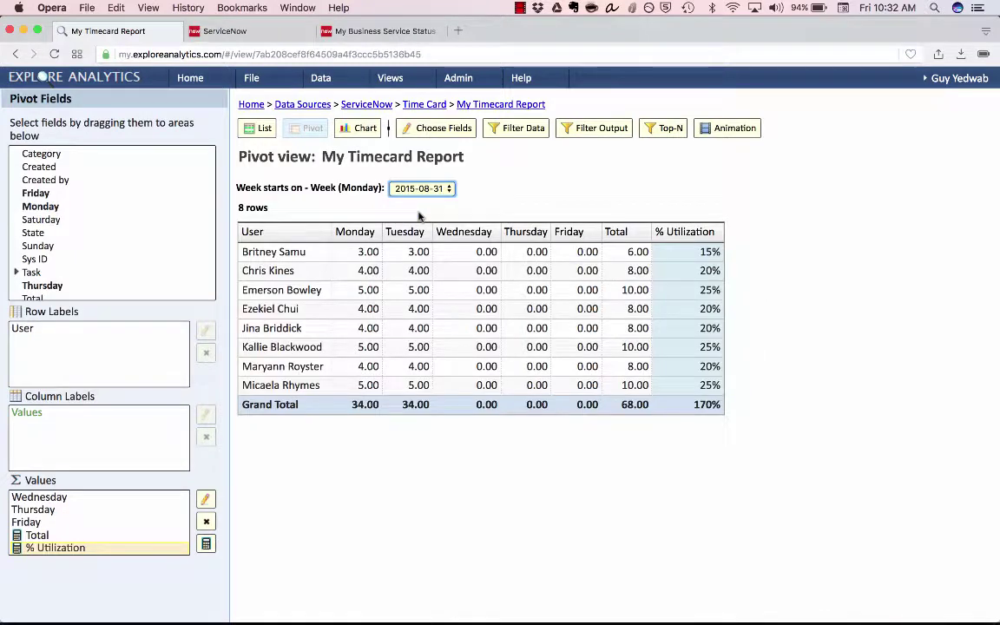